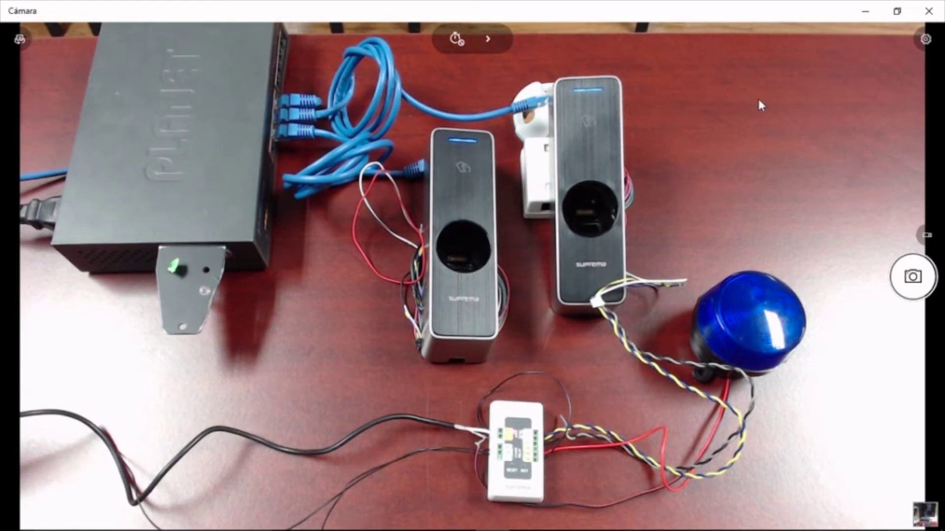
- Switch from the camera view to the browser and open the bookmarked BioStar 2 login page
{"action": "left_click", "coordinate": [865, 12]}
{"action": "left_click", "coordinate": [286, 13]}
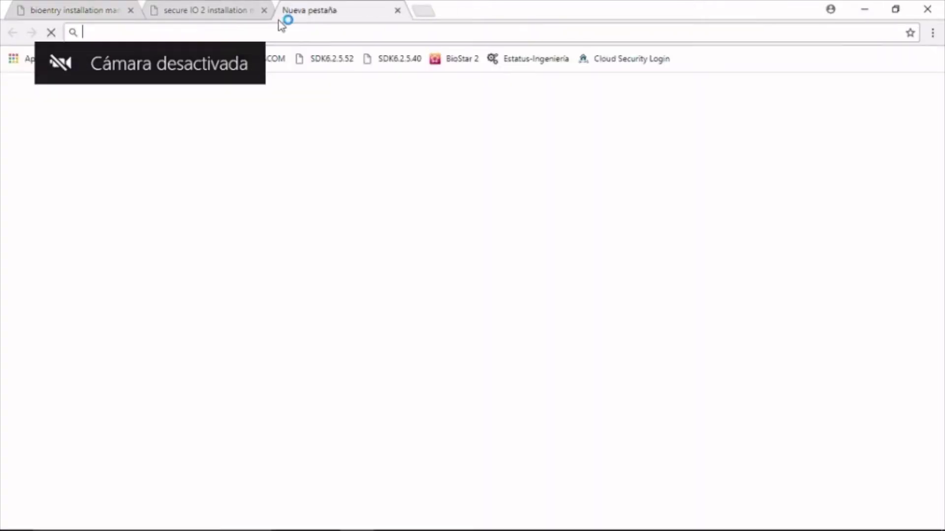
{"action": "left_click", "coordinate": [453, 62]}
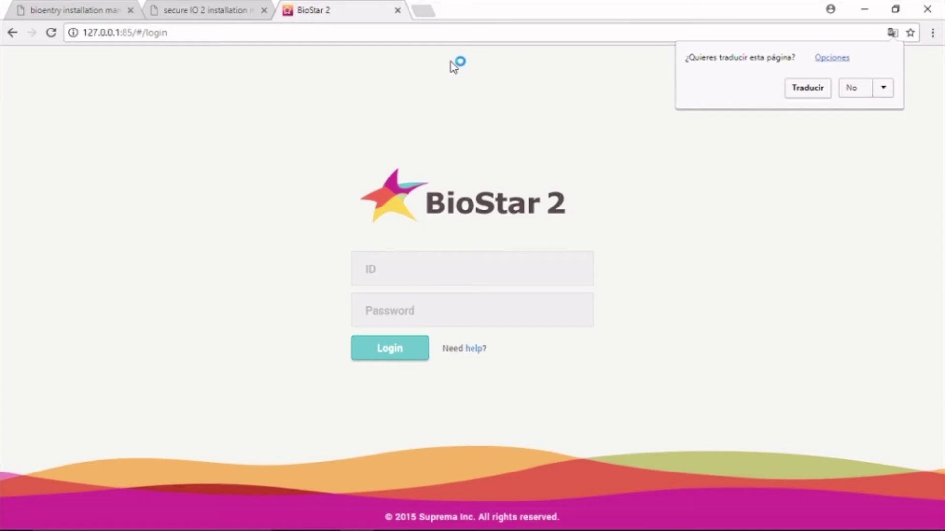
- Log in to BioStar 2 by entering the administrator ID and the account password
{"action": "left_click", "coordinate": [398, 275]}
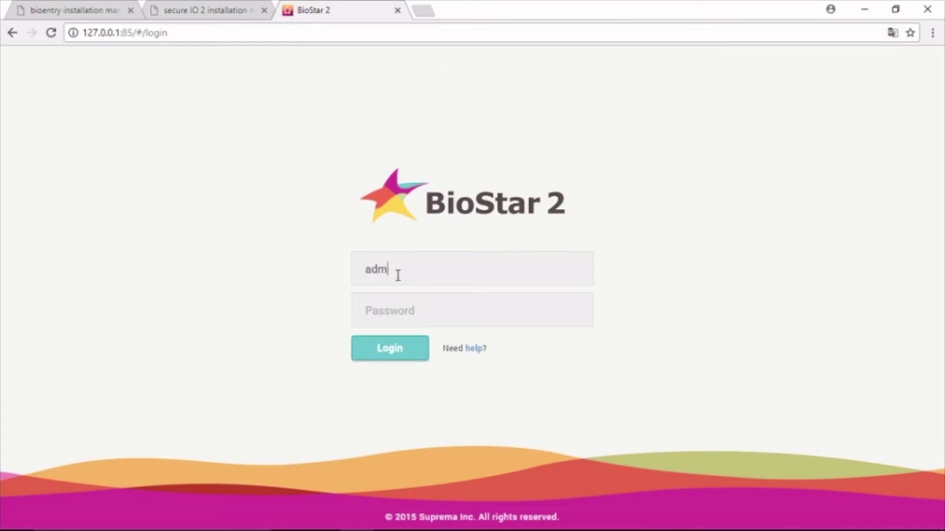
{"action": "key", "text": "Tab"}
{"action": "type", "text": "1"}
{"action": "left_click", "coordinate": [411, 350]}
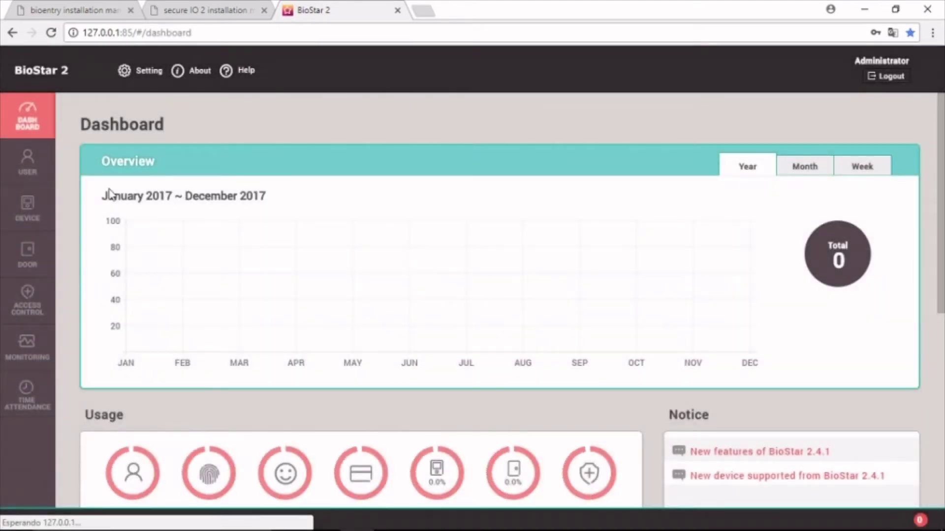
- Search for devices on the network and add both BioEntry W2 readers, 192.168.1.200 and 192.168.1.201, to All Devices
{"action": "left_click", "coordinate": [31, 219]}
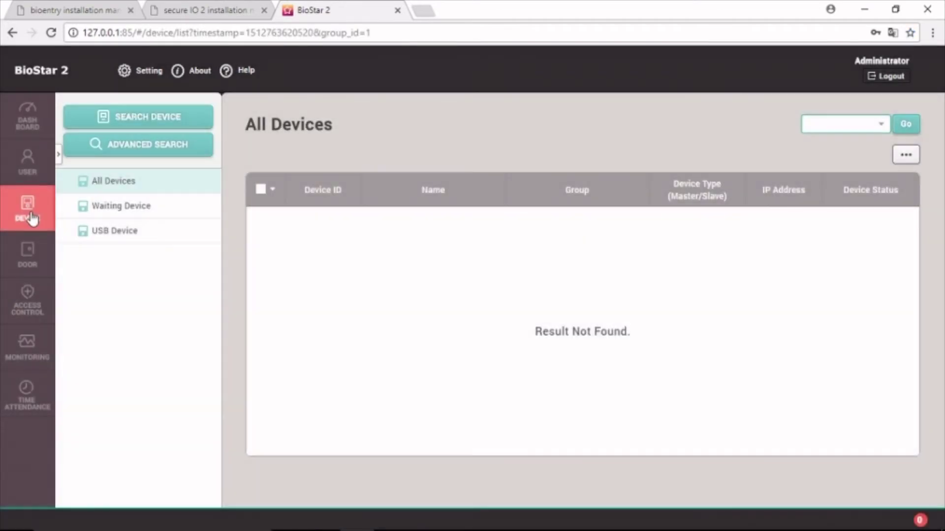
{"action": "left_click", "coordinate": [147, 120]}
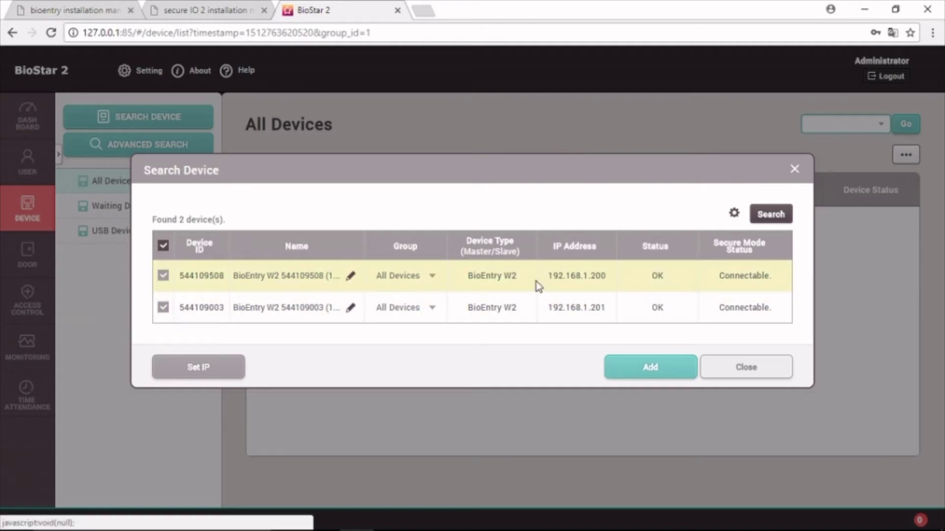
{"action": "left_click", "coordinate": [651, 368]}
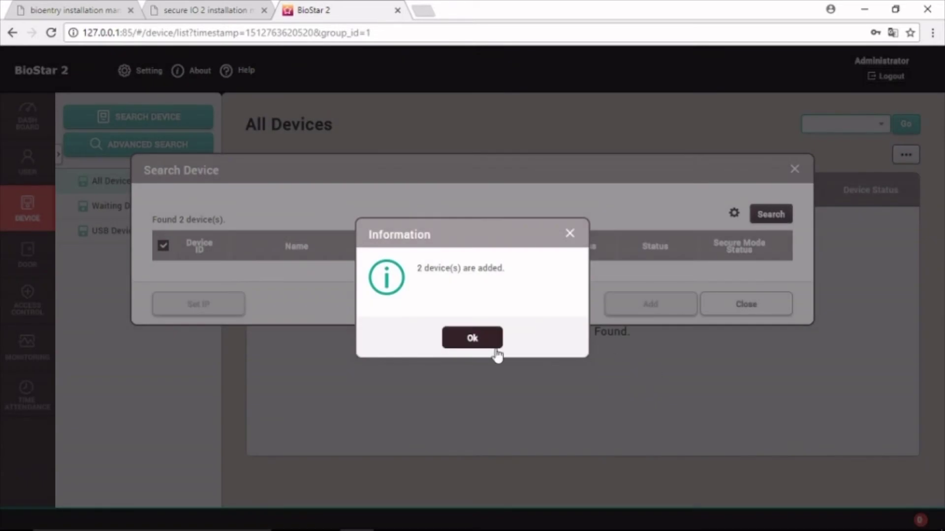
{"action": "left_click", "coordinate": [480, 343]}
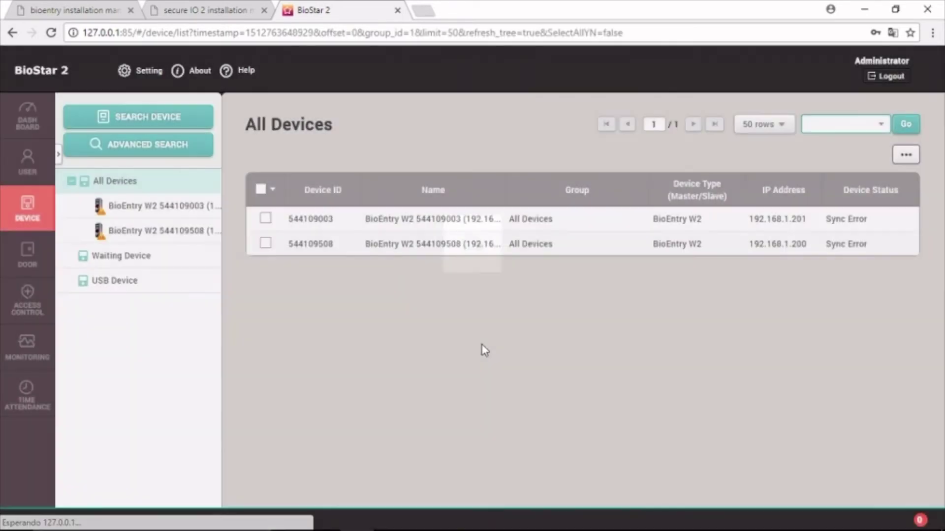
- Synchronize both BioEntry W2 readers in the All Devices list with the server
{"action": "left_click", "coordinate": [262, 192]}
{"action": "left_click", "coordinate": [556, 152]}
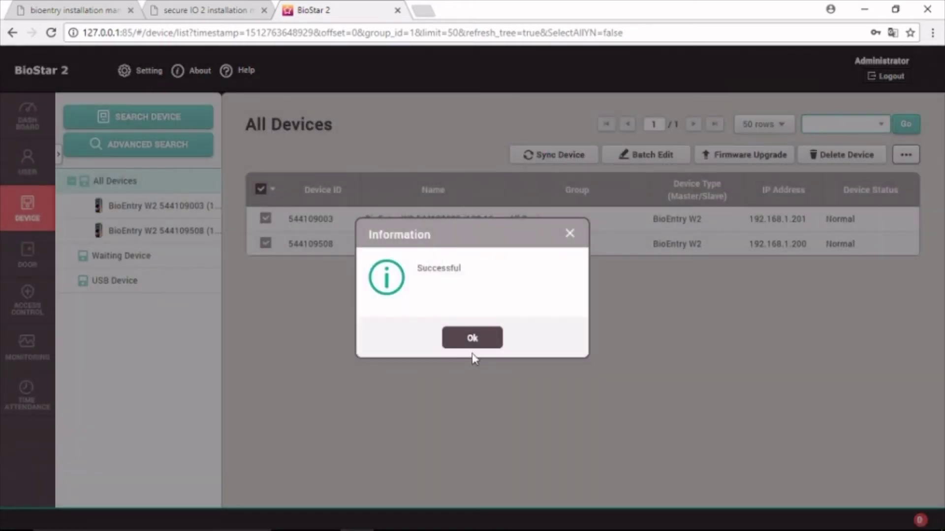
{"action": "left_click", "coordinate": [463, 344]}
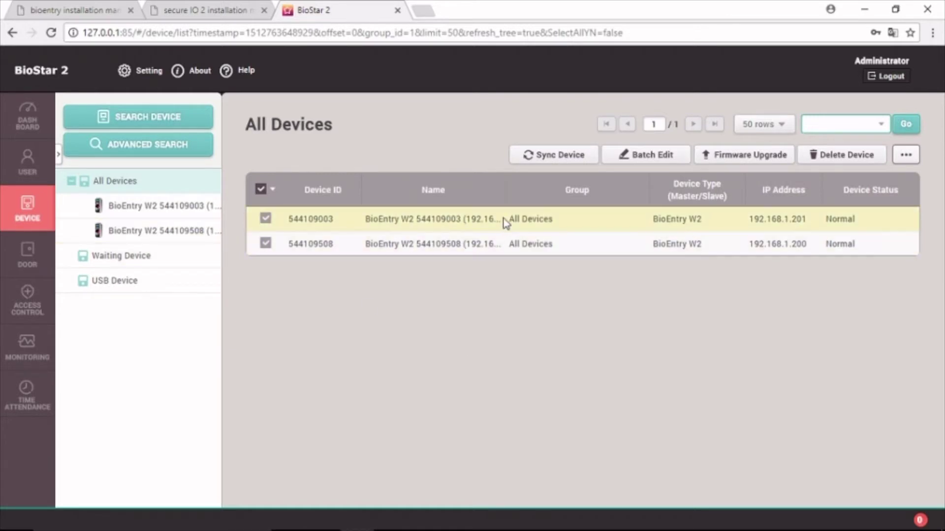
{"action": "left_click_drag", "start_coordinate": [503, 195], "coordinate": [571, 190]}
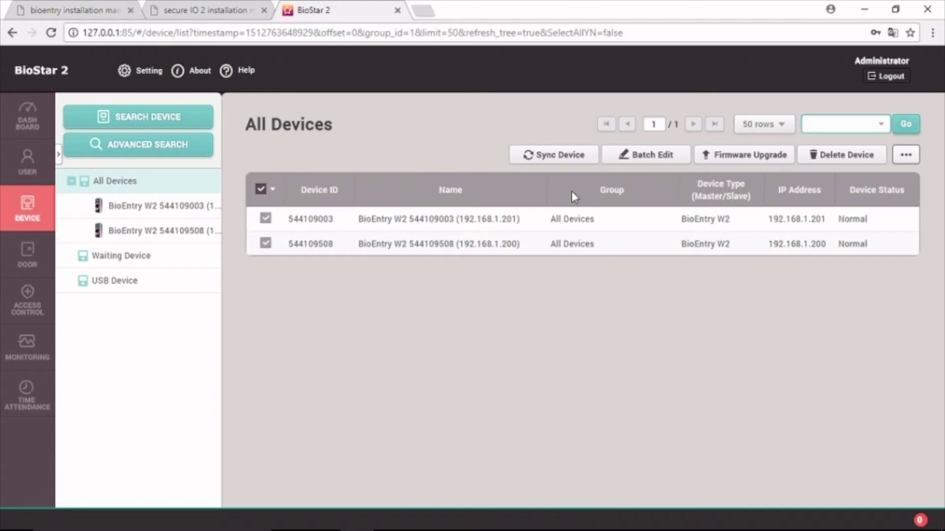
{"action": "left_click", "coordinate": [500, 252]}
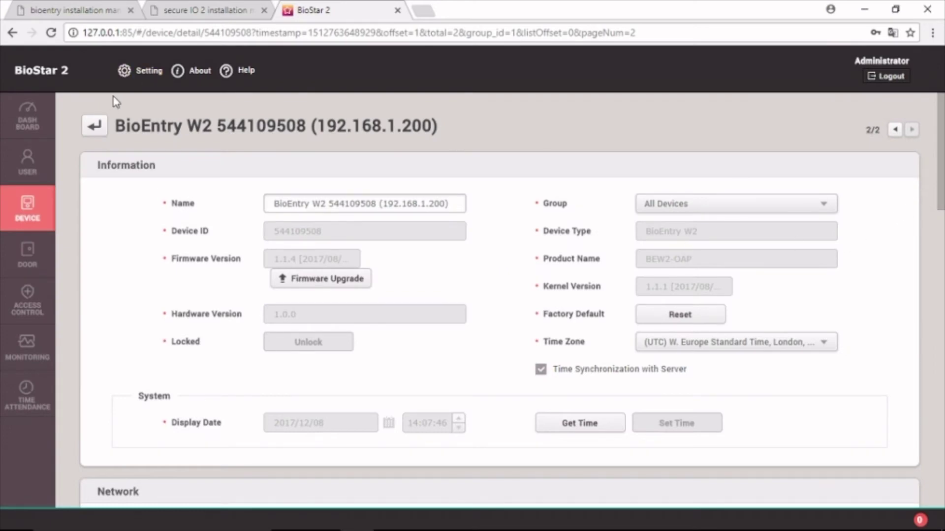
{"action": "left_click", "coordinate": [95, 126]}
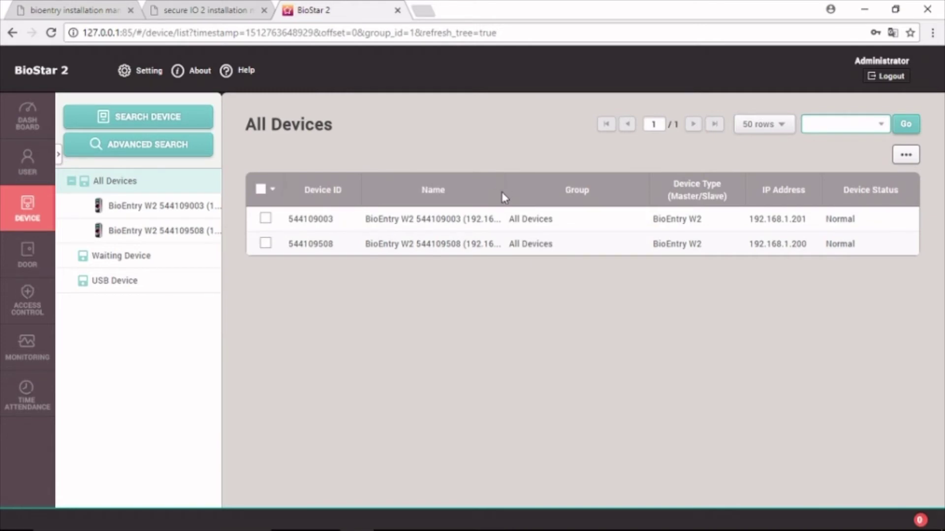
- Set the RS485 serial mode of the BioEntry W2 at 192.168.1.200 to Master and apply the change
{"action": "left_click_drag", "start_coordinate": [504, 192], "coordinate": [575, 192]}
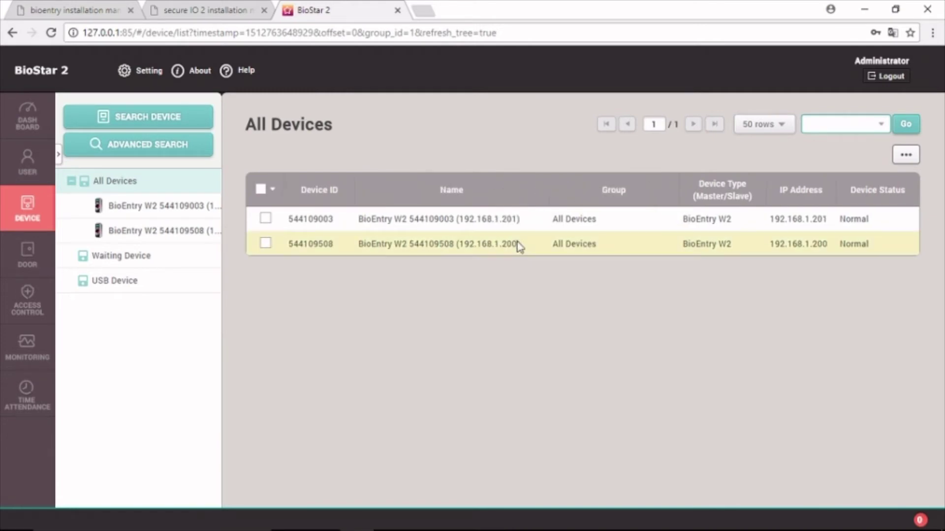
{"action": "left_click", "coordinate": [481, 246]}
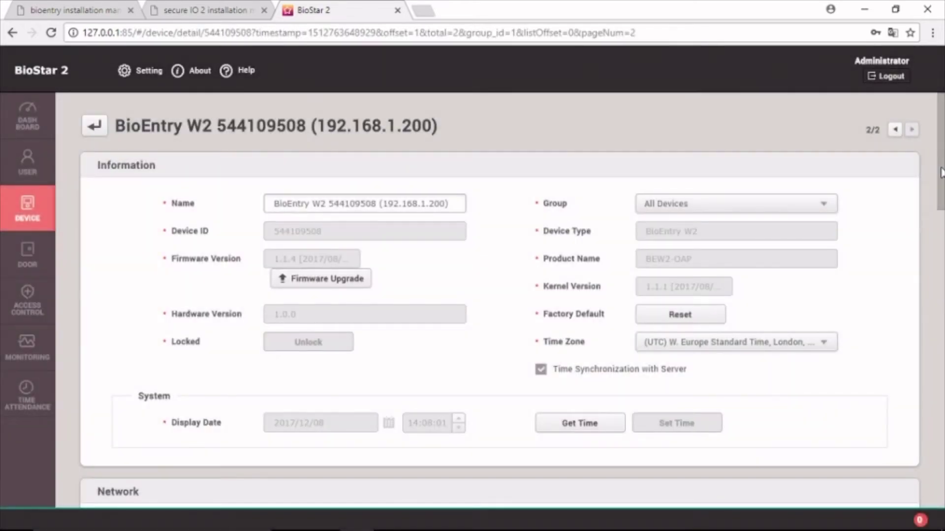
{"action": "left_click_drag", "start_coordinate": [941, 172], "coordinate": [935, 282]}
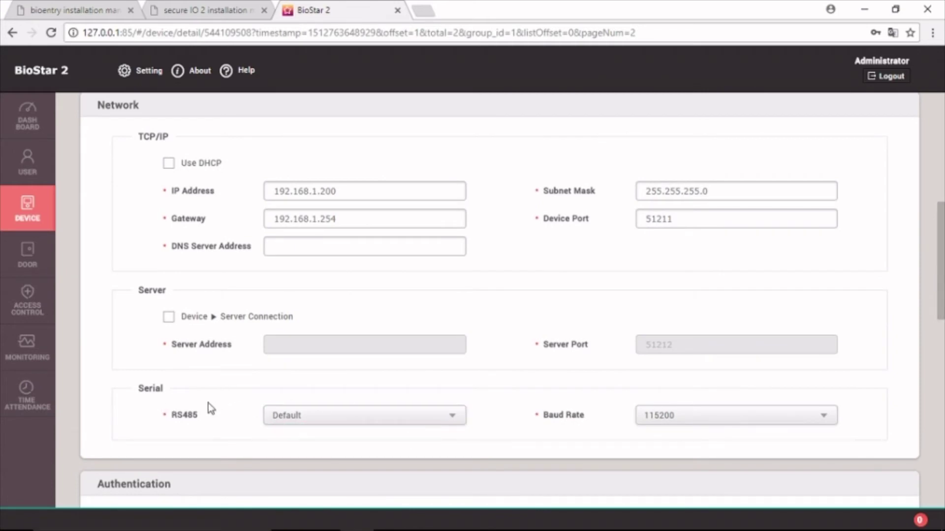
{"action": "left_click", "coordinate": [383, 415]}
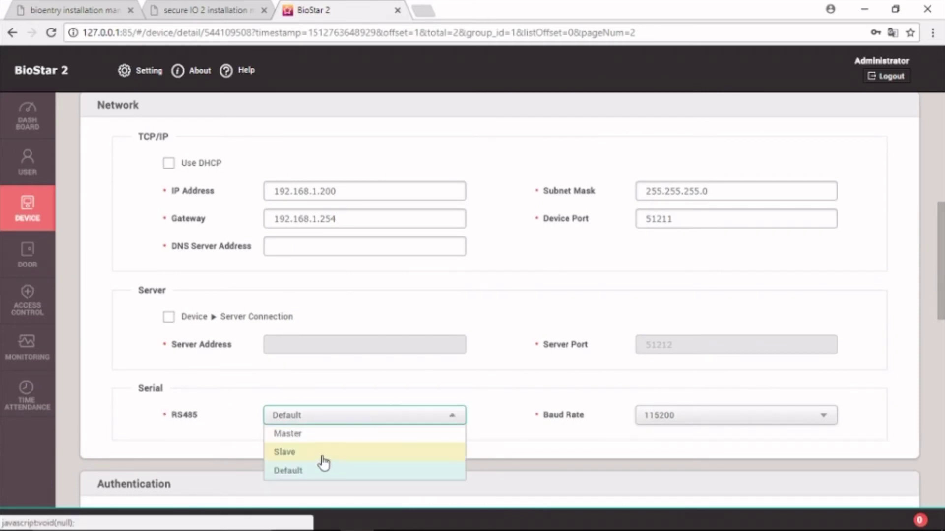
{"action": "left_click", "coordinate": [318, 435]}
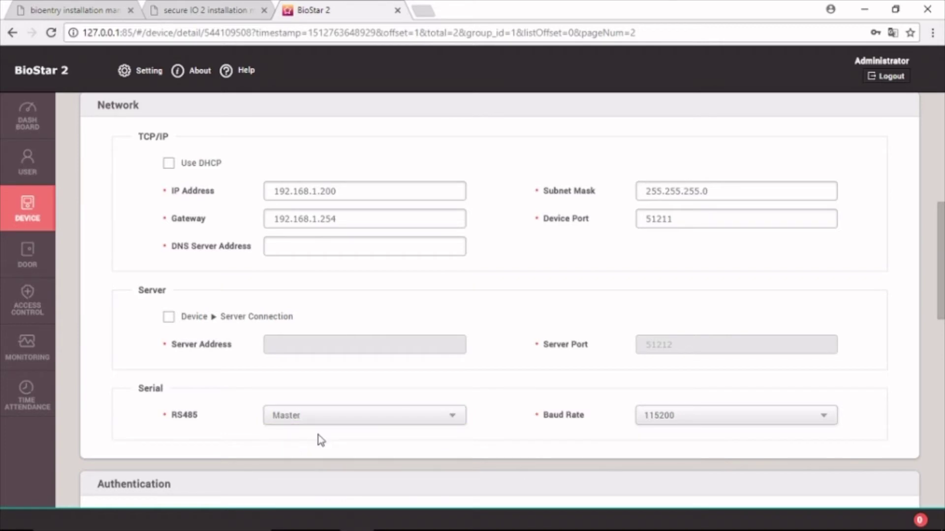
{"action": "left_click_drag", "start_coordinate": [940, 303], "coordinate": [934, 497]}
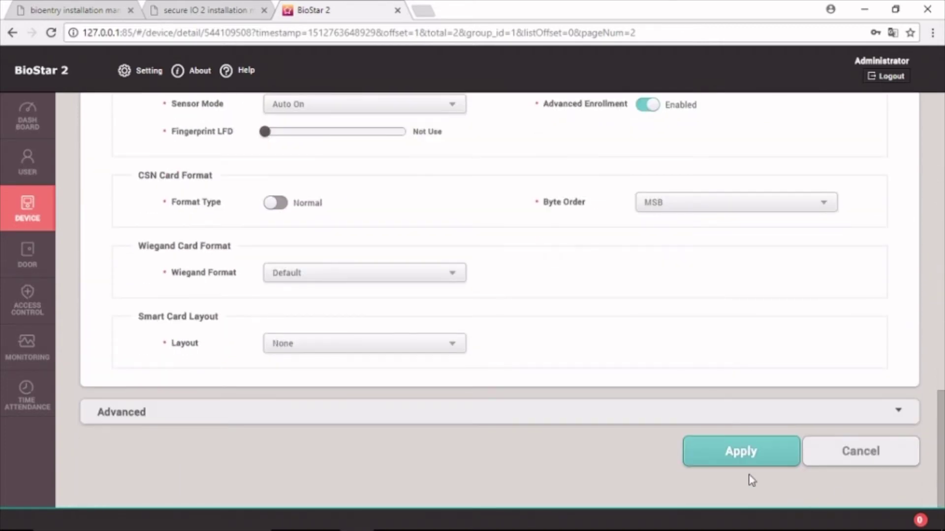
{"action": "left_click", "coordinate": [725, 456]}
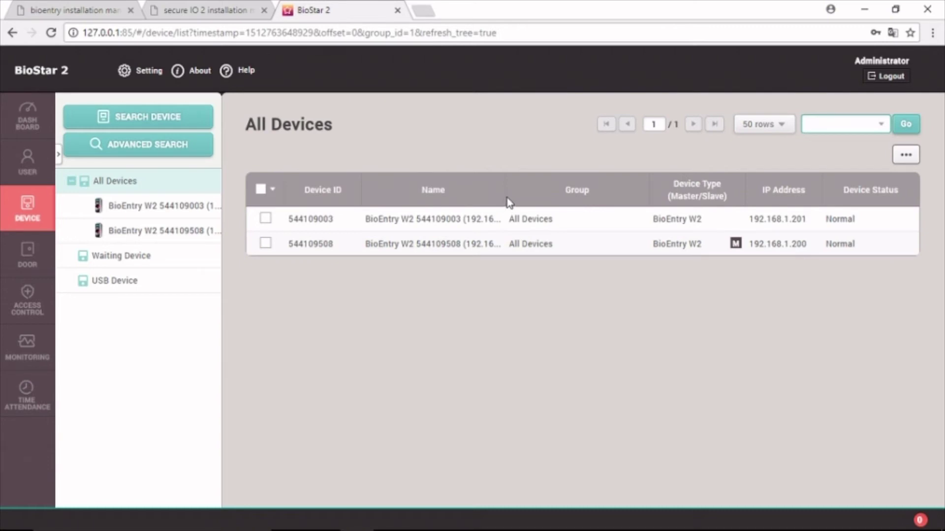
- Search for slave devices of the BioEntry W2 at 192.168.1.200 and add the SecureIO2 module
{"action": "left_click_drag", "start_coordinate": [506, 190], "coordinate": [537, 190]}
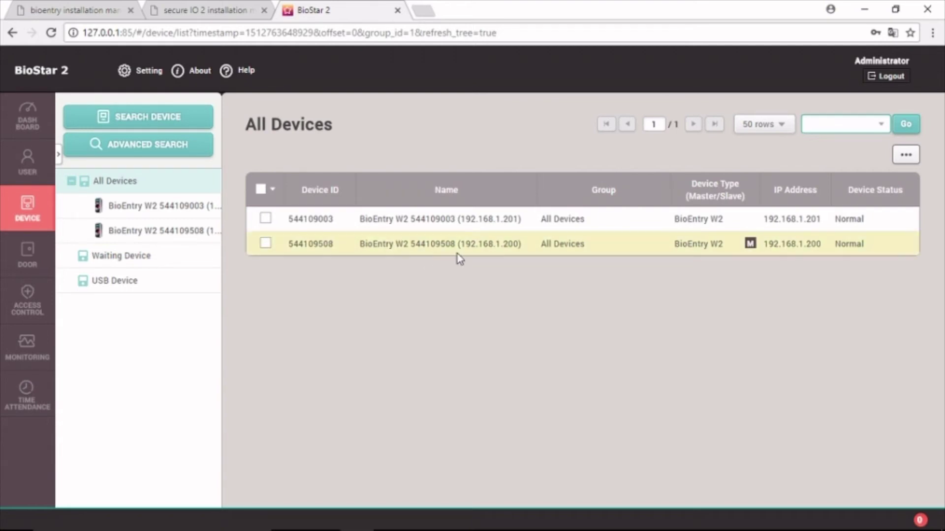
{"action": "right_click", "coordinate": [172, 236]}
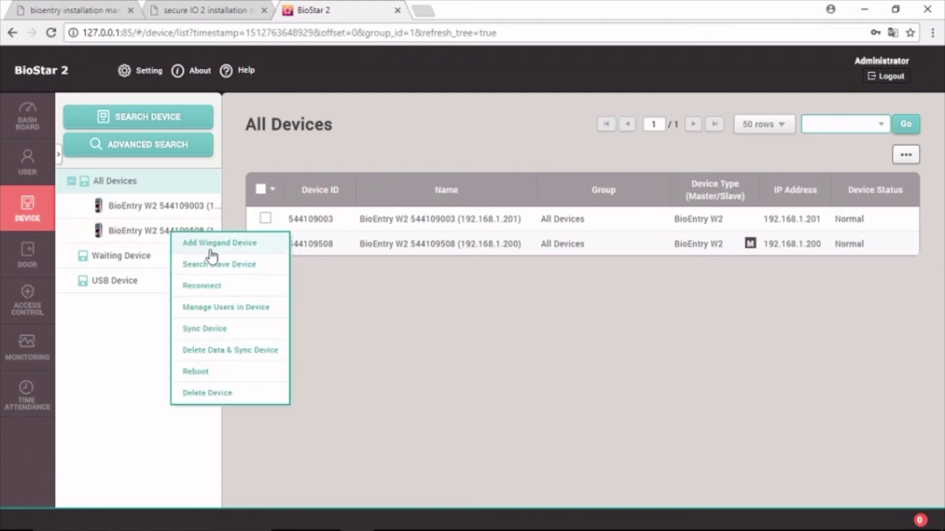
{"action": "left_click", "coordinate": [235, 266]}
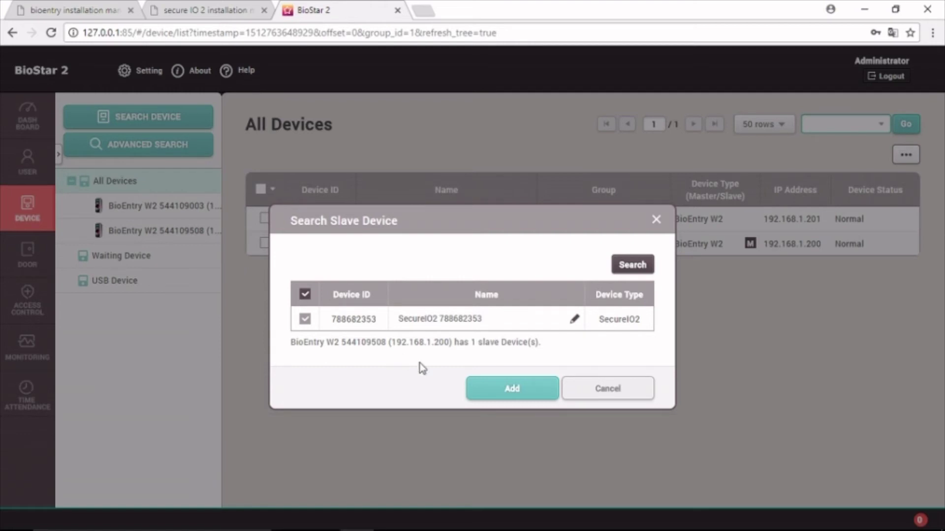
{"action": "left_click", "coordinate": [499, 386]}
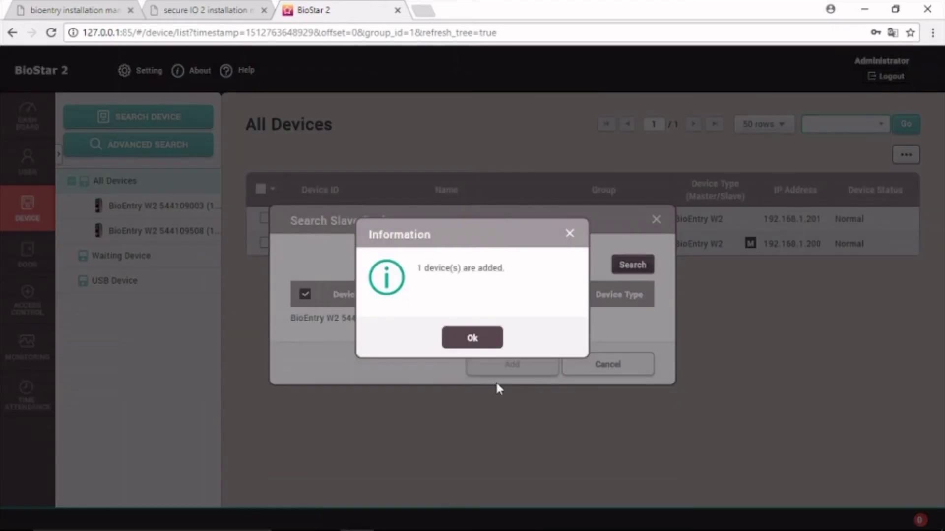
{"action": "left_click", "coordinate": [473, 337]}
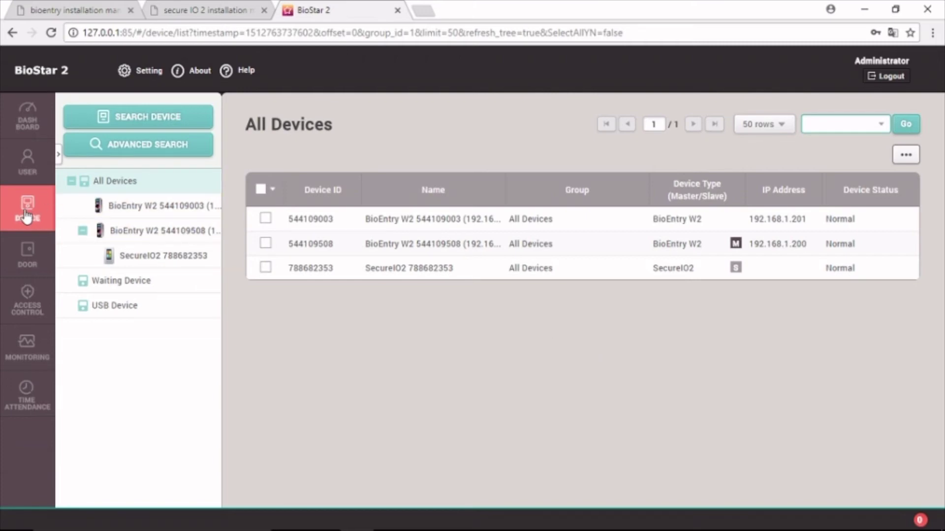
- Start a new door with PUERTA DE SIO2 as both its name and its description
{"action": "left_click", "coordinate": [27, 255]}
{"action": "left_click", "coordinate": [150, 118]}
{"action": "left_click", "coordinate": [284, 206]}
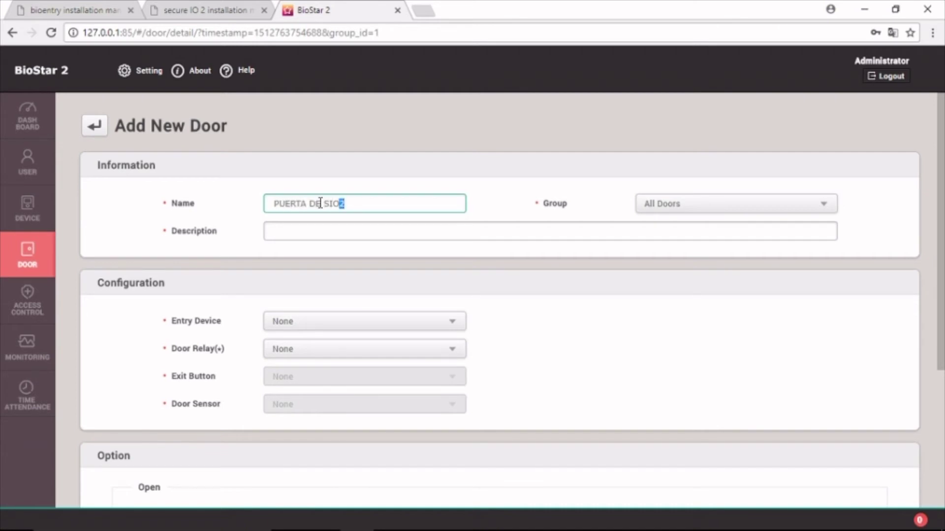
{"action": "left_click_drag", "start_coordinate": [352, 206], "coordinate": [258, 207]}
{"action": "key", "text": "ctrl+c"}
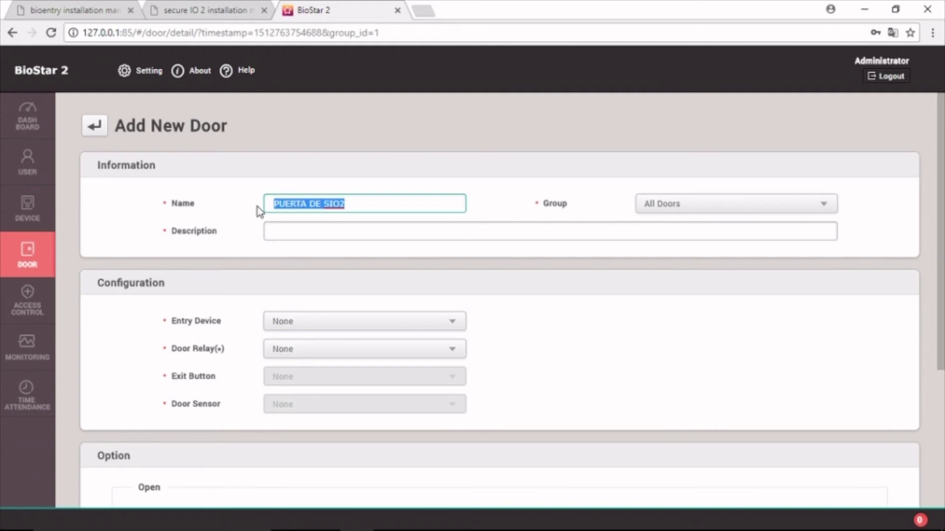
{"action": "left_click", "coordinate": [295, 229]}
{"action": "key", "text": "ctrl+v"}
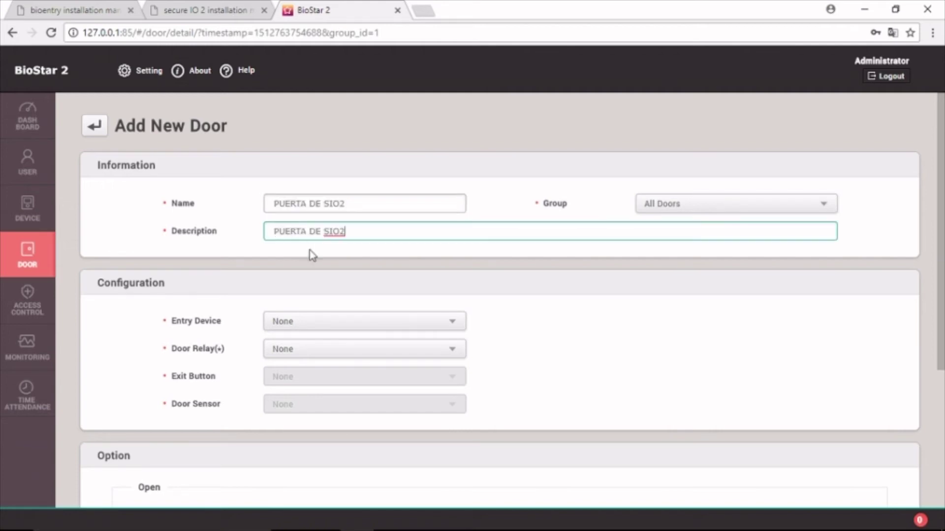
- Assign the BioEntry W2 at 192.168.1.200 as the door's entry device and Relay 0 of the SecureIO2 as its door relay
{"action": "left_click", "coordinate": [326, 321]}
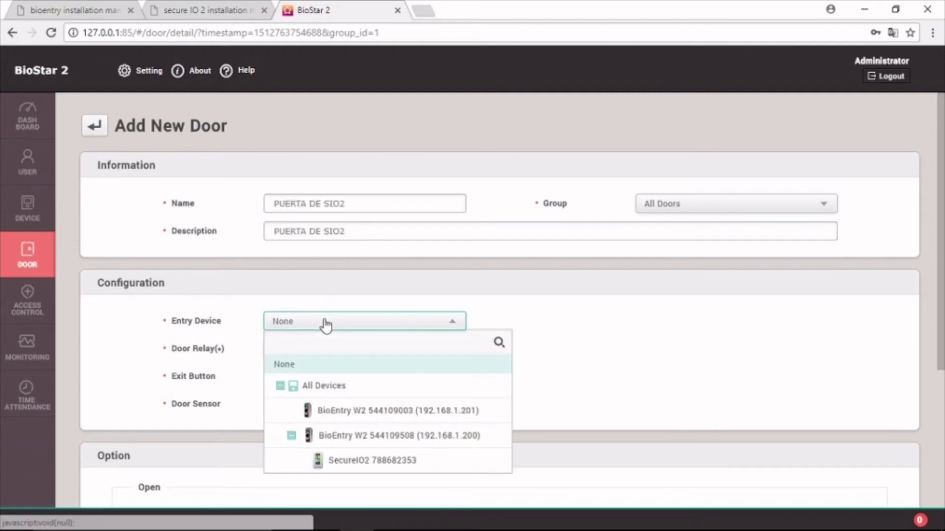
{"action": "left_click", "coordinate": [343, 465]}
{"action": "left_click", "coordinate": [332, 437]}
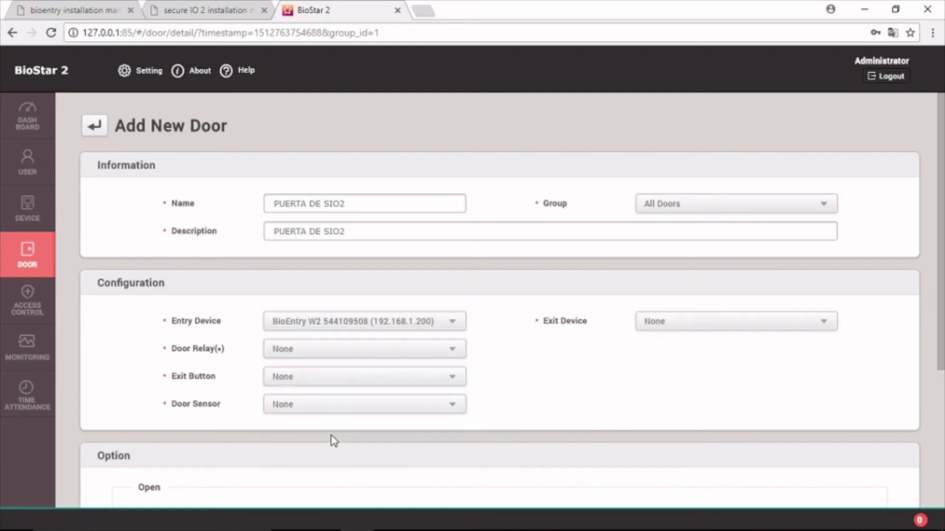
{"action": "left_click", "coordinate": [314, 351]}
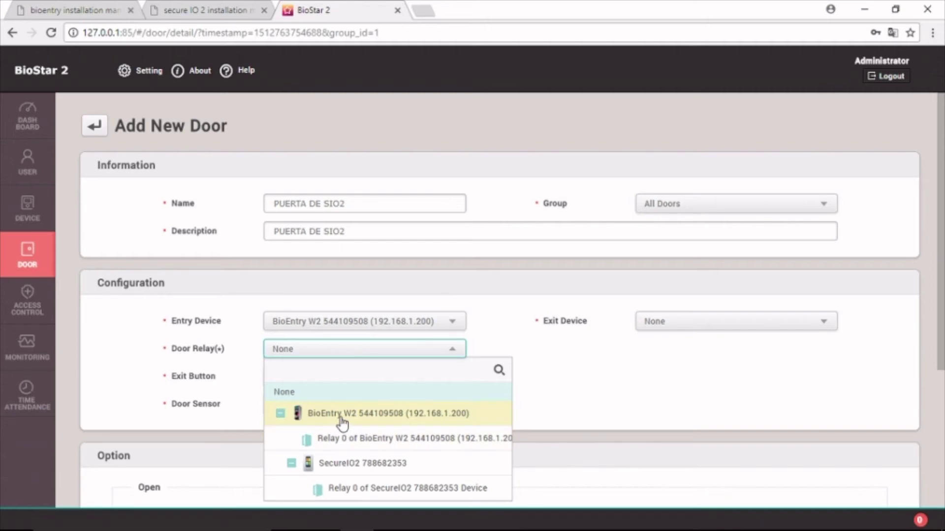
{"action": "left_click", "coordinate": [352, 489]}
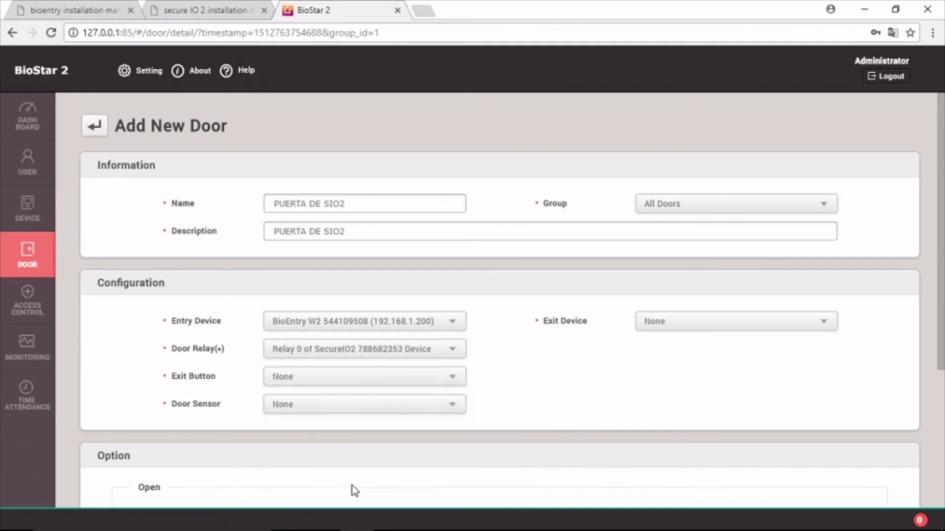
- Assign Input Port 0 of the SecureIO2 device as the door's exit button
{"action": "left_click", "coordinate": [298, 378]}
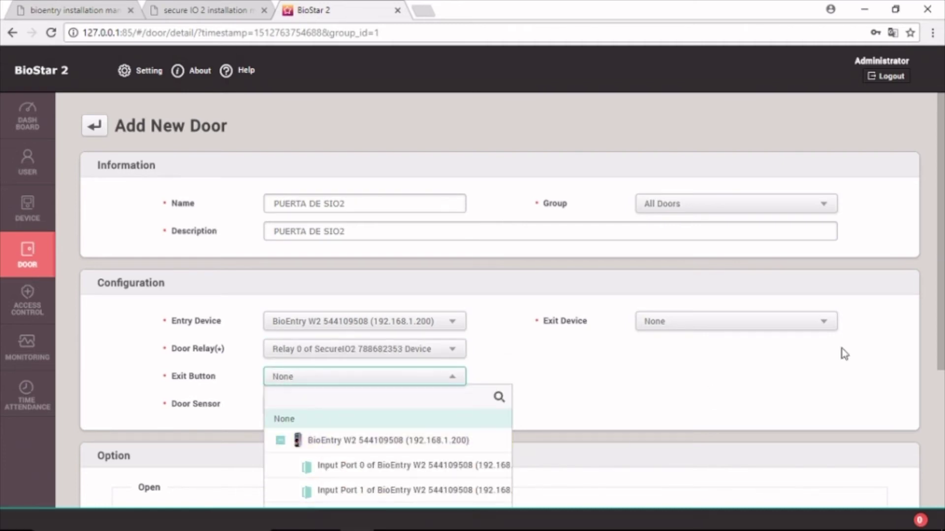
{"action": "scroll", "coordinate": [941, 314], "scroll_direction": "down", "scroll_amount": 3}
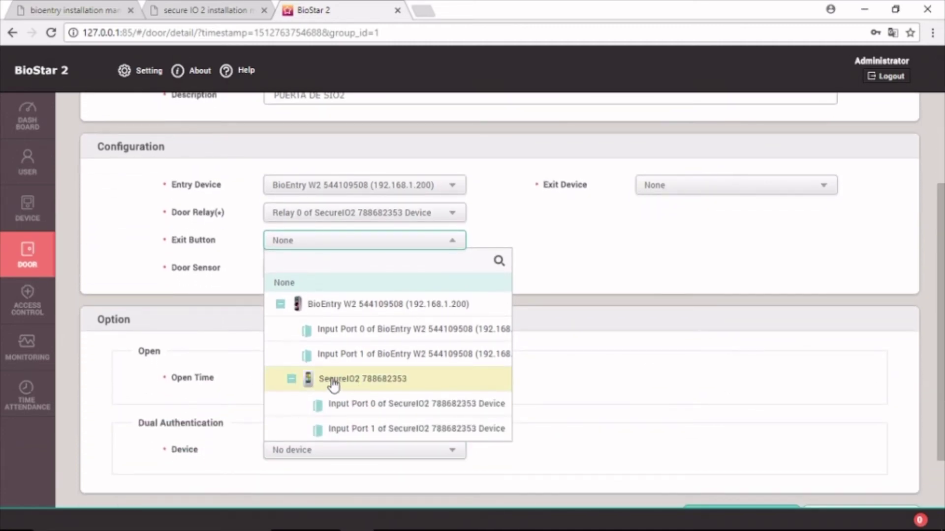
{"action": "left_click", "coordinate": [355, 404]}
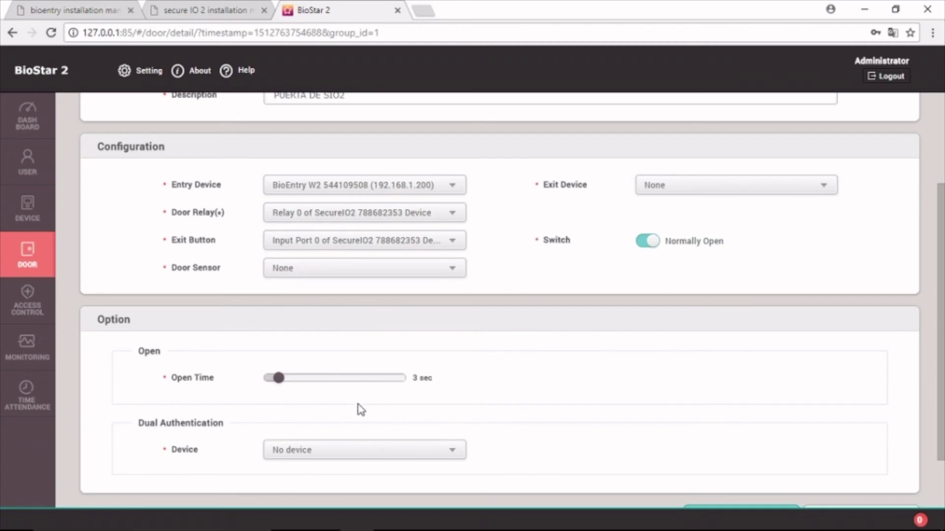
- Save the new door's configuration
{"action": "scroll", "coordinate": [943, 278], "scroll_direction": "down", "scroll_amount": 2}
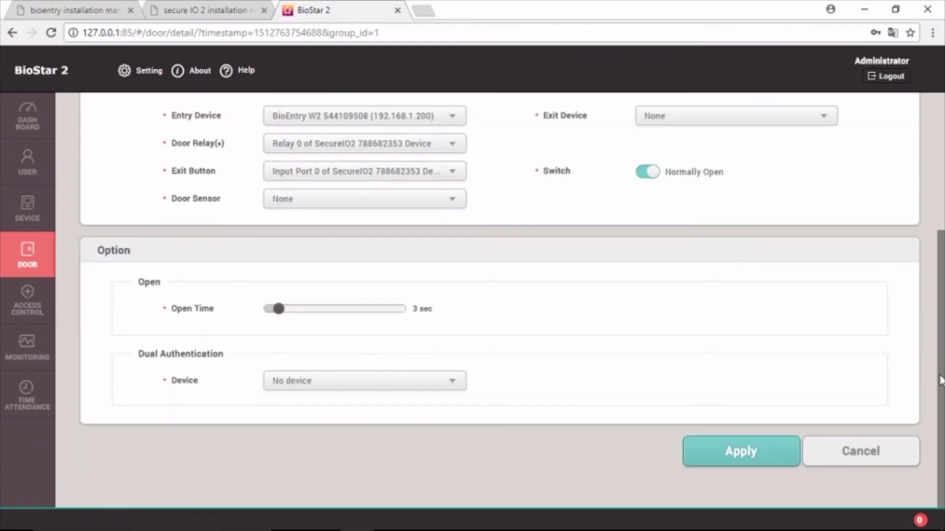
{"action": "left_click", "coordinate": [757, 446]}
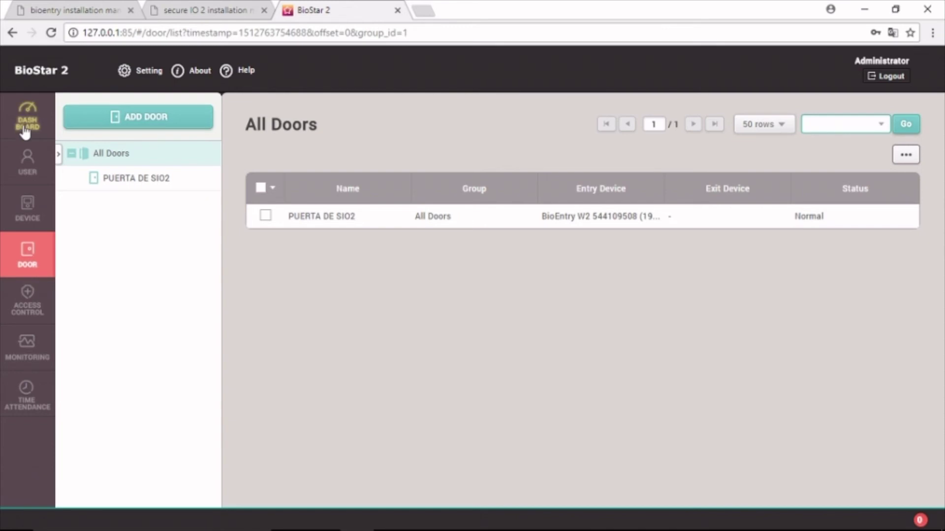
- Start a new user account and enter the user's first name and user ID
{"action": "left_click", "coordinate": [28, 162]}
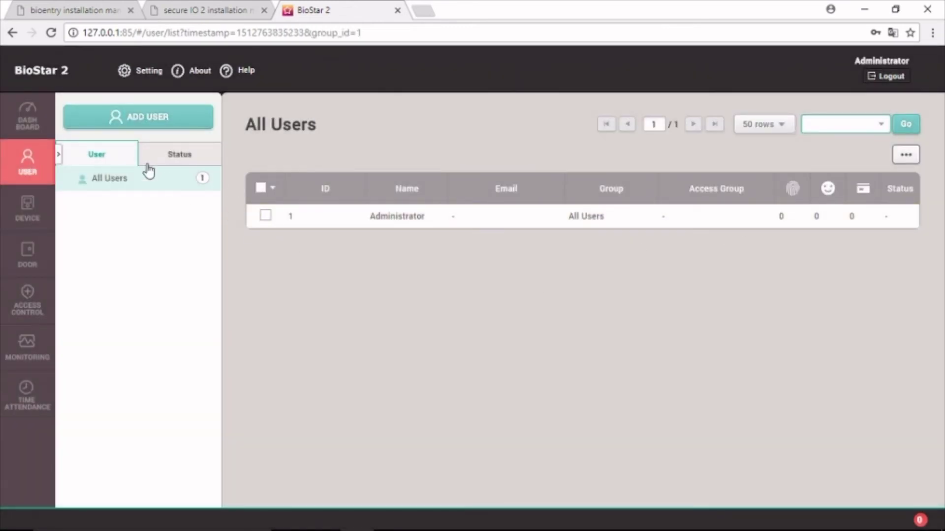
{"action": "left_click", "coordinate": [141, 124]}
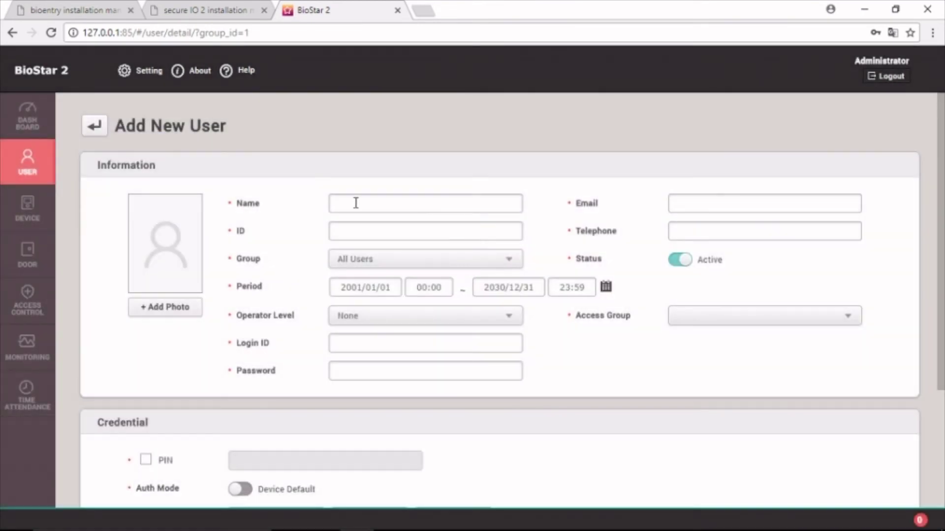
{"action": "left_click", "coordinate": [366, 202]}
{"action": "type", "text": "Femal"}
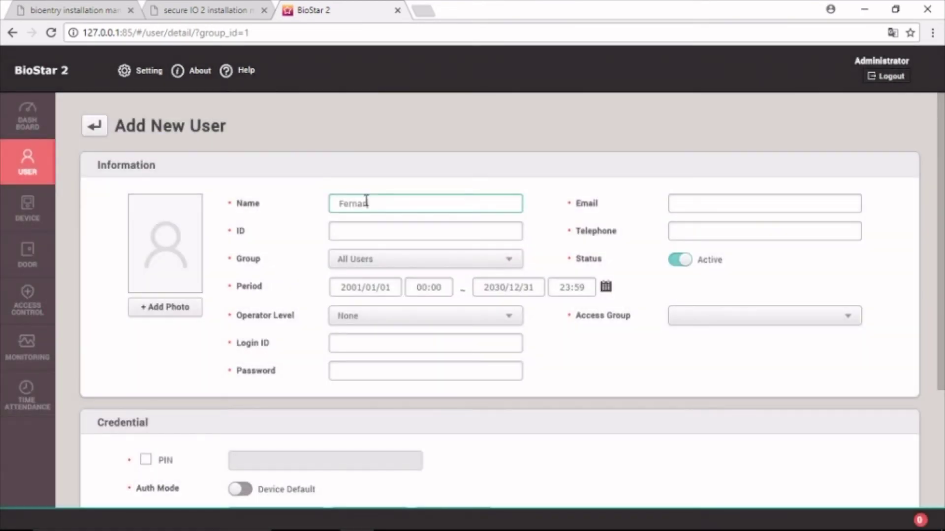
{"action": "type", "text": "do"}
{"action": "left_click", "coordinate": [375, 235]}
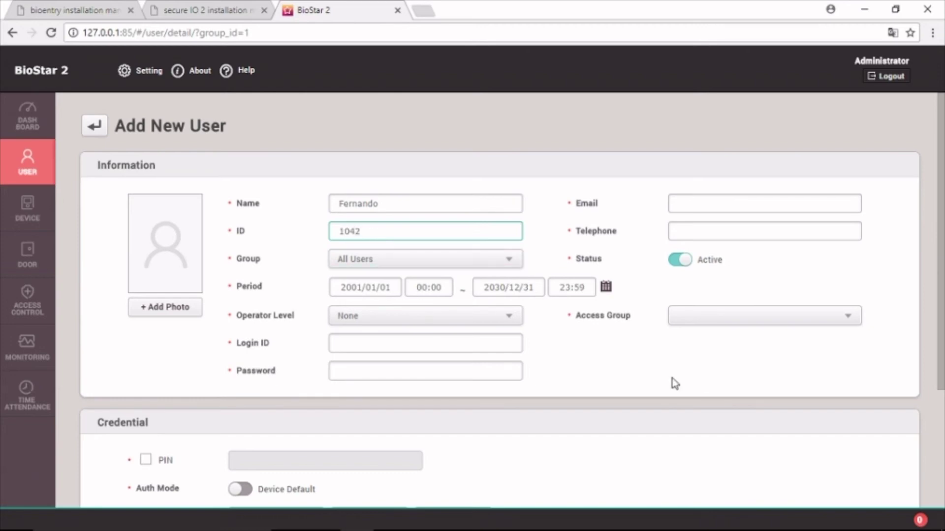
- Enroll one fingerprint for the new user with the BioEntry W2 at 192.168.1.200 and save the user
{"action": "left_click_drag", "start_coordinate": [943, 229], "coordinate": [942, 349]}
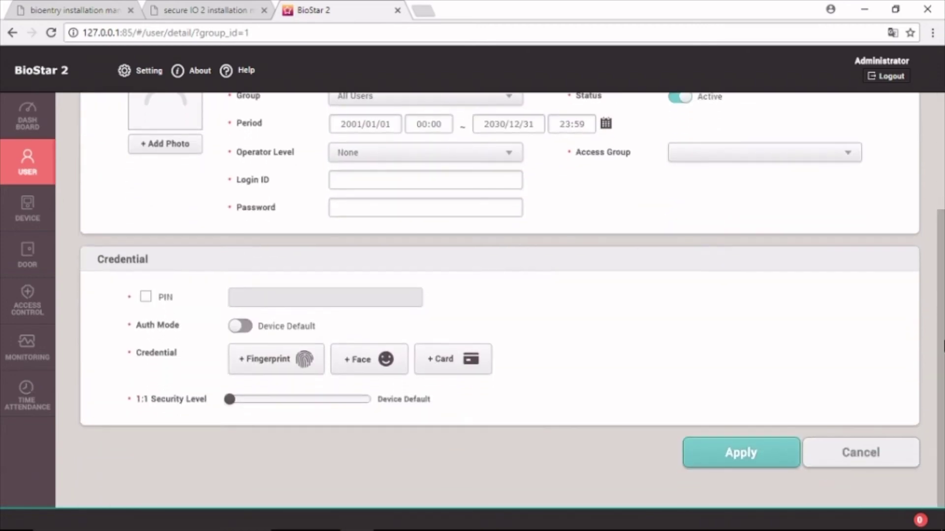
{"action": "left_click", "coordinate": [298, 357]}
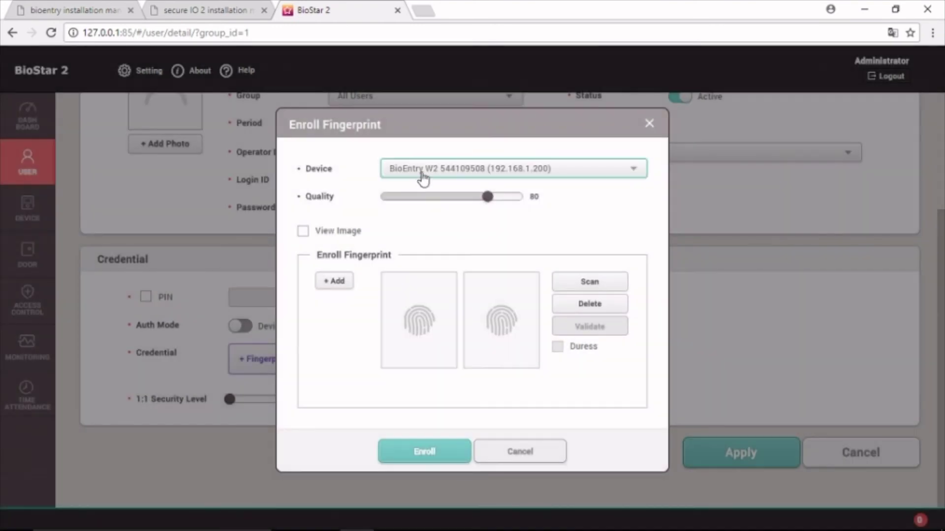
{"action": "left_click", "coordinate": [429, 174]}
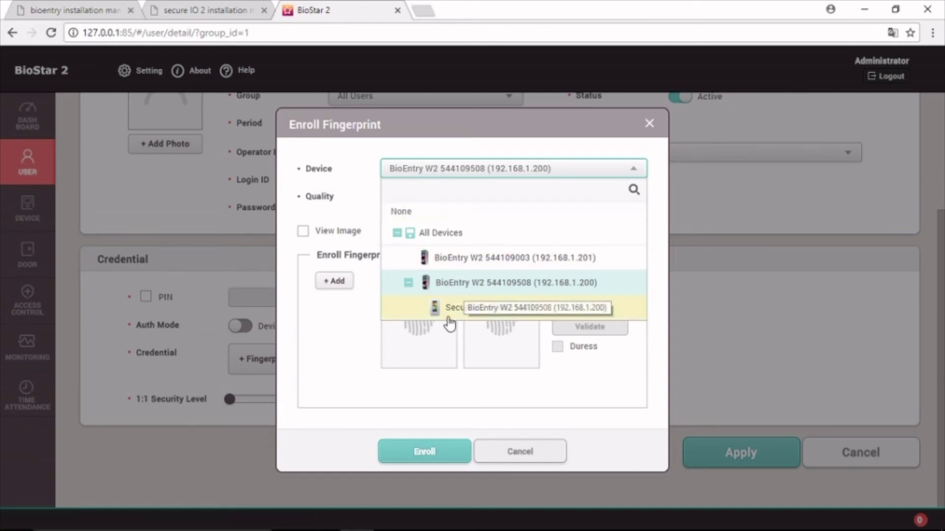
{"action": "left_click", "coordinate": [461, 287]}
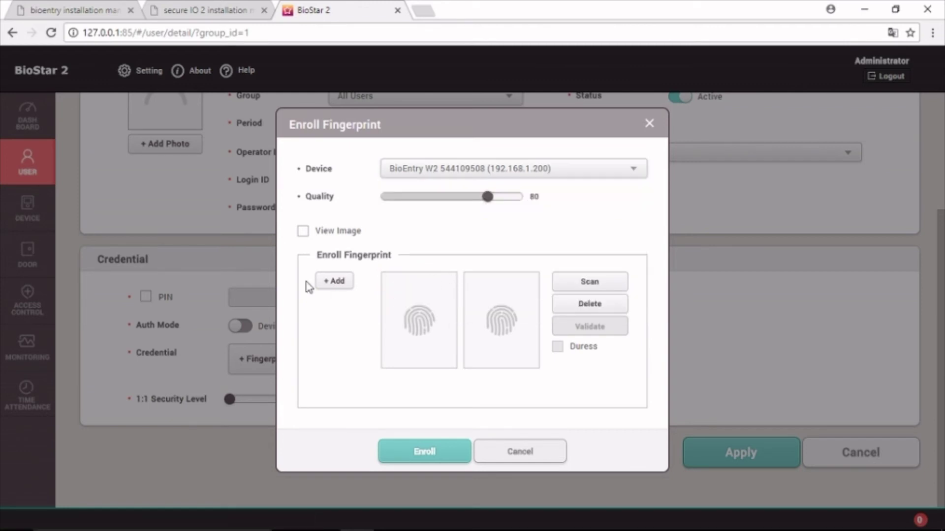
{"action": "left_click", "coordinate": [331, 281]}
{"action": "left_click", "coordinate": [574, 283]}
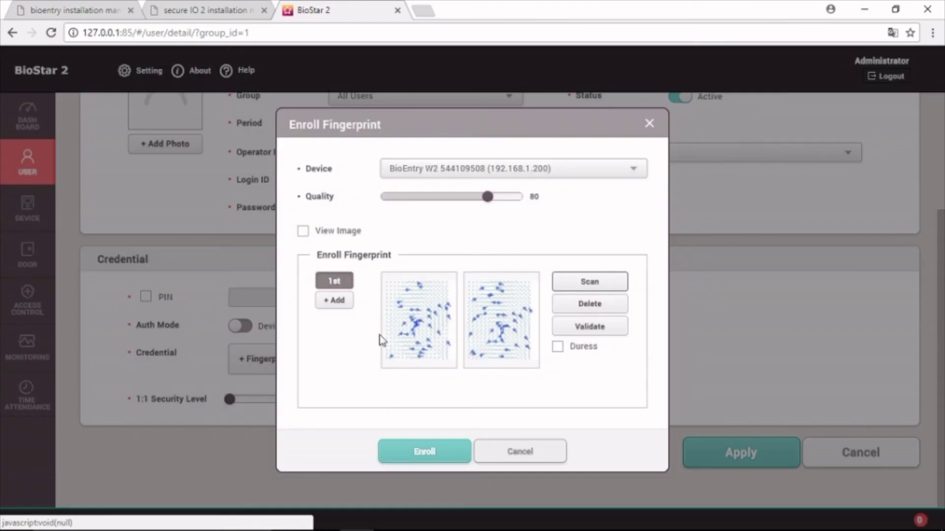
{"action": "left_click", "coordinate": [426, 454]}
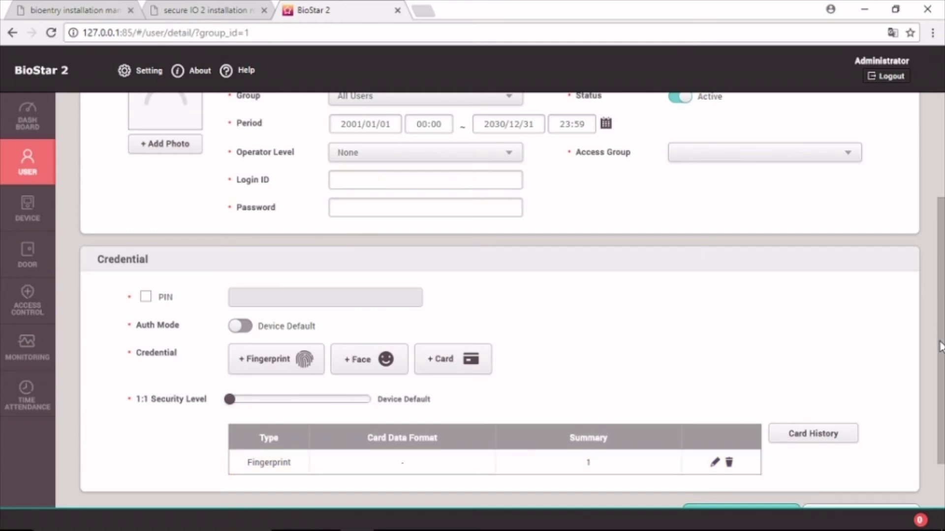
{"action": "scroll", "coordinate": [689, 448], "scroll_direction": "down", "scroll_amount": 2}
{"action": "left_click", "coordinate": [761, 453]}
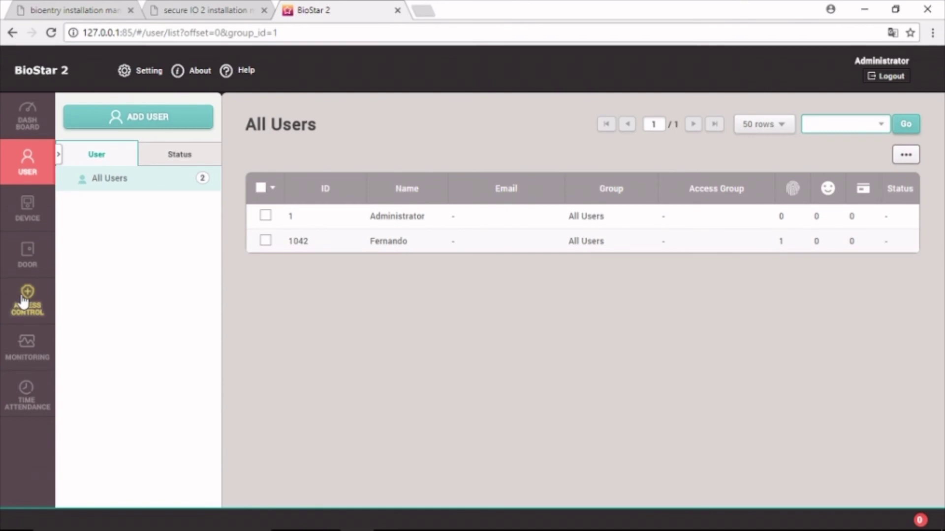
- Start a new access level with SIEMPRE as both its name and its description
{"action": "left_click", "coordinate": [37, 308]}
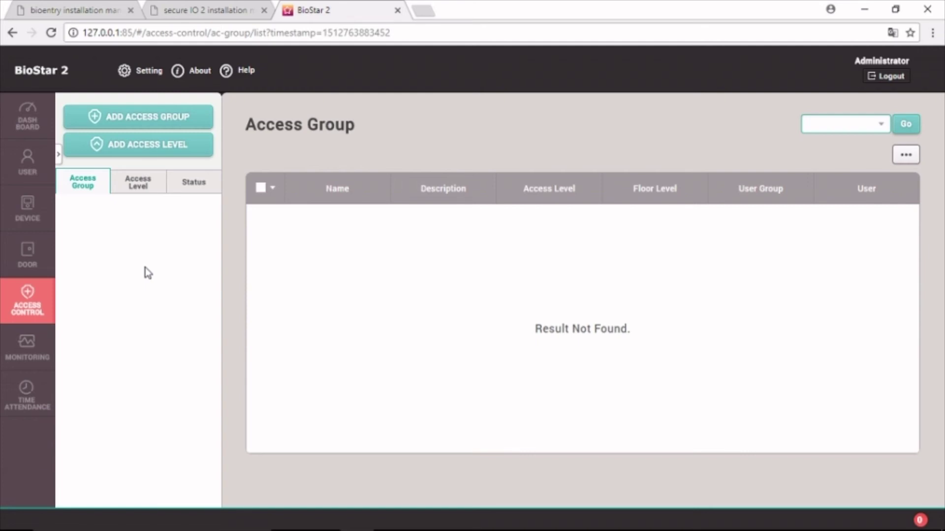
{"action": "left_click", "coordinate": [139, 190]}
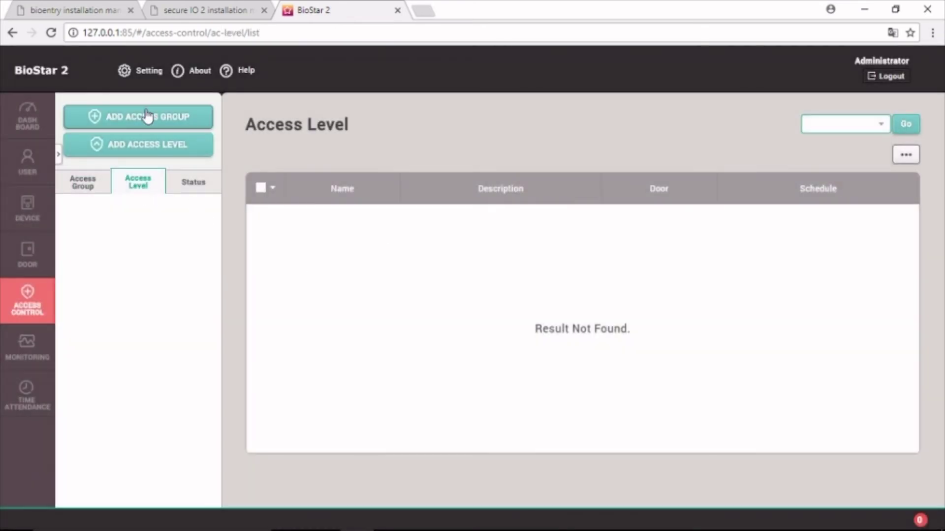
{"action": "left_click", "coordinate": [160, 147]}
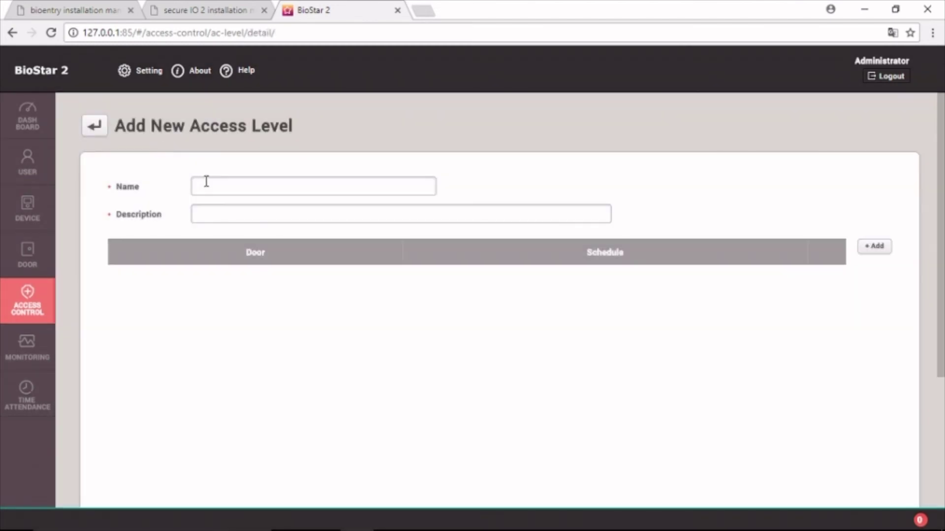
{"action": "left_click", "coordinate": [206, 185]}
{"action": "type", "text": "STEMPRE"}
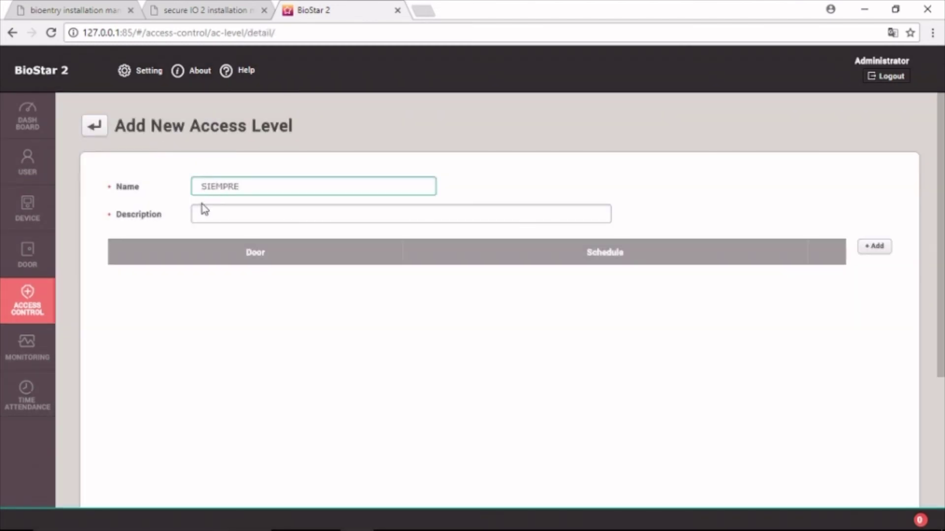
{"action": "left_click", "coordinate": [208, 215]}
{"action": "type", "text": "SIEMPRE"}
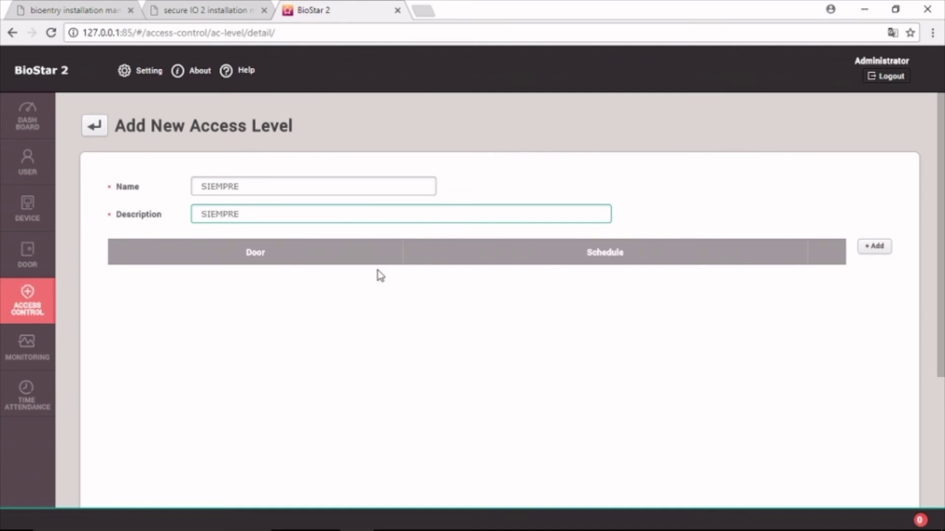
- Add the door PUERTA DE SIO2 with the Always schedule to the access level and save it
{"action": "left_click", "coordinate": [869, 246]}
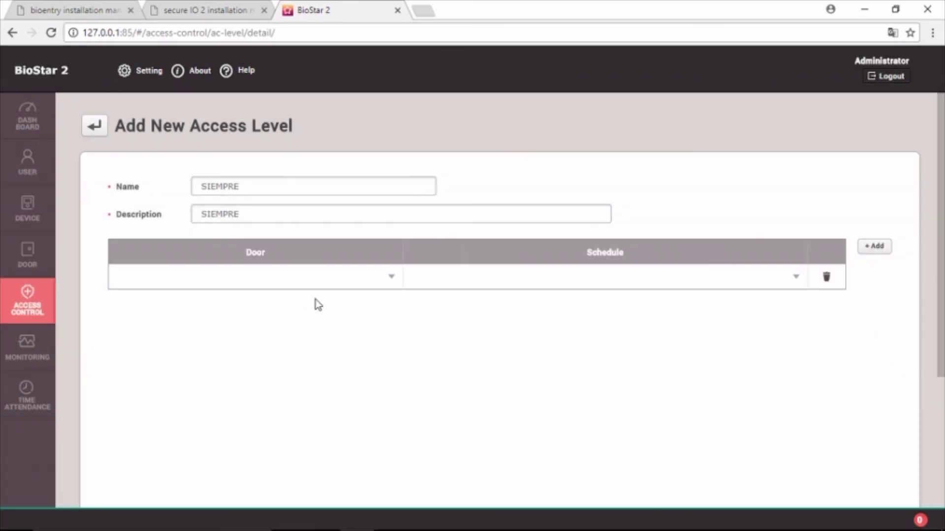
{"action": "left_click", "coordinate": [392, 278]}
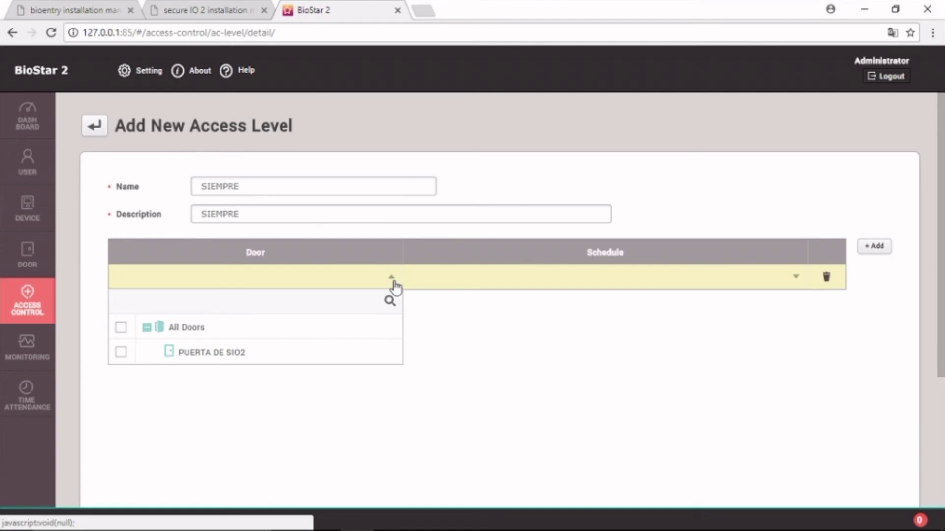
{"action": "left_click", "coordinate": [230, 354]}
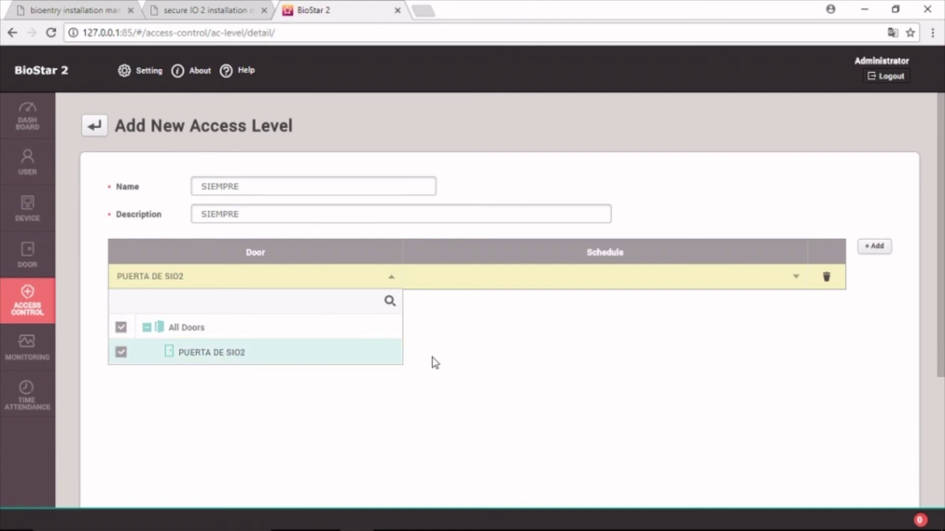
{"action": "left_click", "coordinate": [796, 286]}
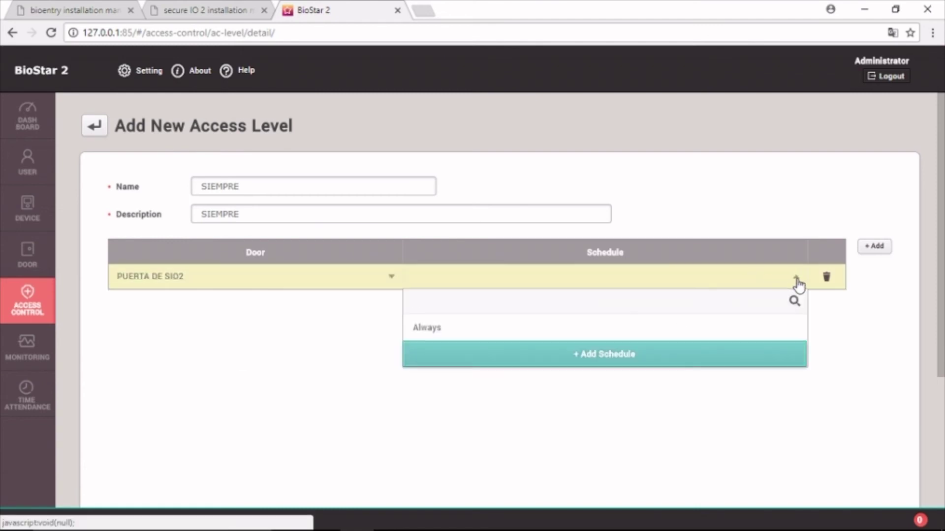
{"action": "left_click", "coordinate": [701, 327]}
{"action": "left_click_drag", "start_coordinate": [939, 271], "coordinate": [942, 441]}
{"action": "left_click", "coordinate": [756, 455]}
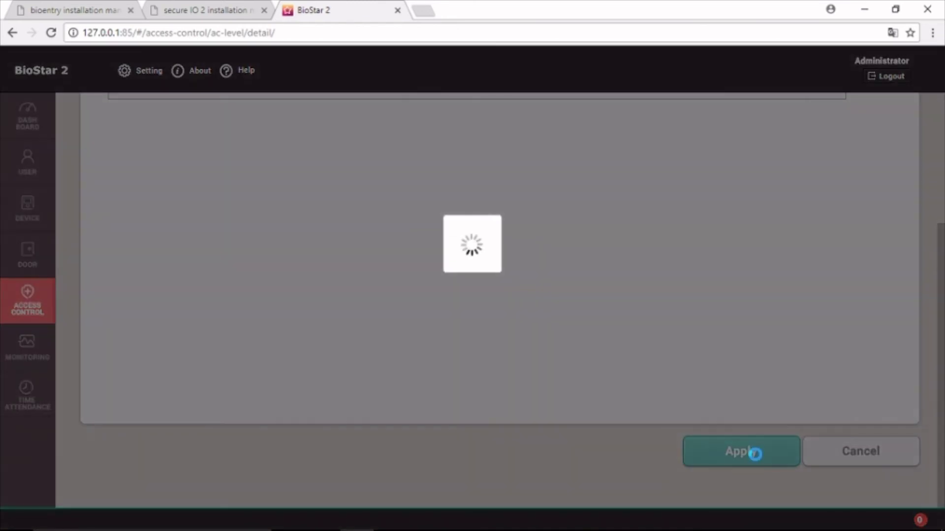
- Start a new access group with SIEMPRE as both its name and its description
{"action": "left_click", "coordinate": [74, 185]}
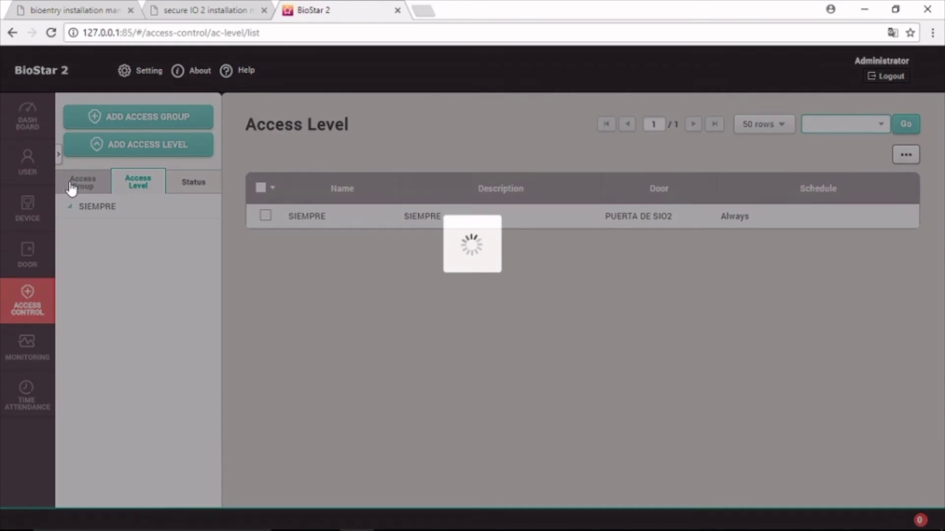
{"action": "left_click", "coordinate": [127, 117]}
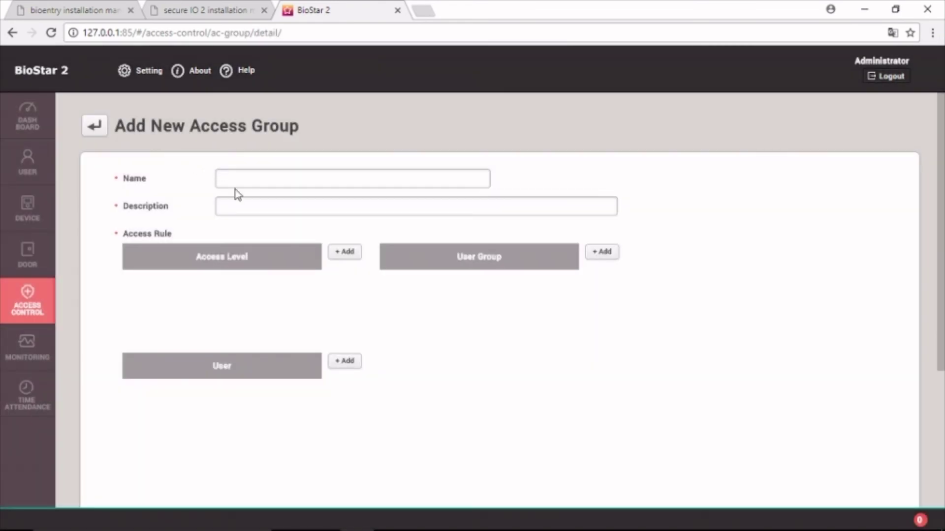
{"action": "left_click", "coordinate": [234, 177]}
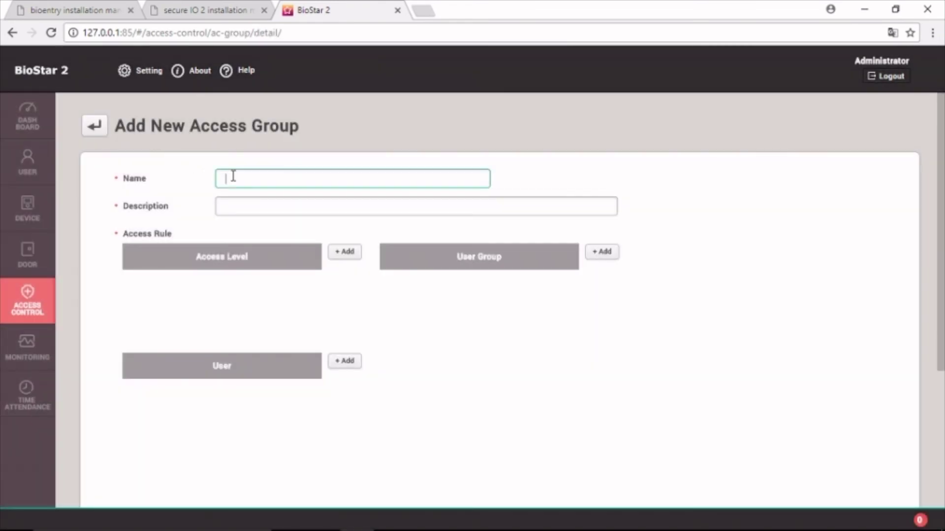
{"action": "type", "text": "SIEMPRE"}
{"action": "left_click", "coordinate": [236, 205]}
{"action": "type", "text": "SIEMPR"}
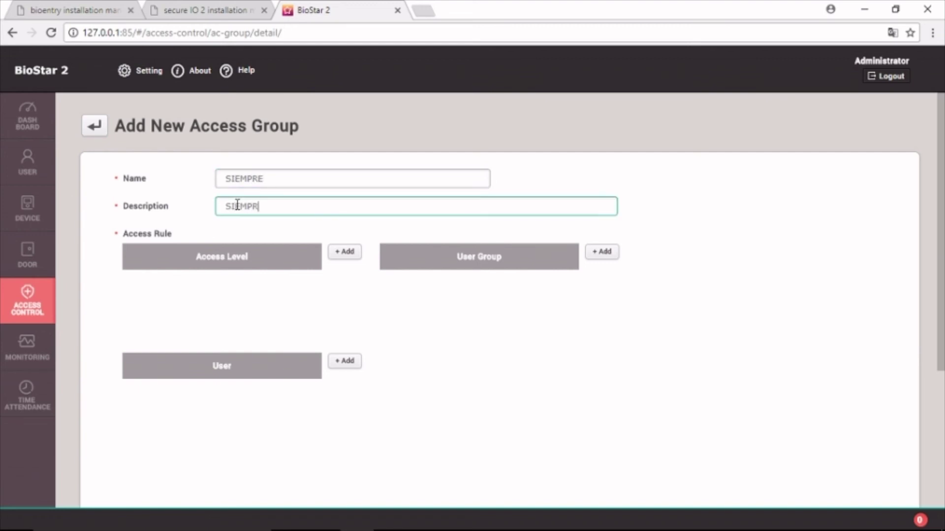
- Assign the SIEMPRE access level and the newly enrolled user to the access group, and save it
{"action": "left_click", "coordinate": [345, 252]}
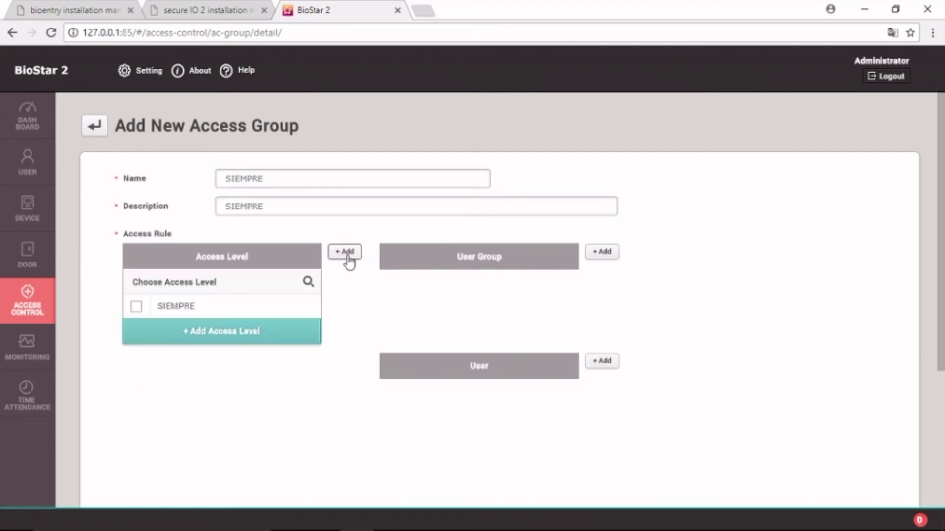
{"action": "left_click", "coordinate": [136, 310]}
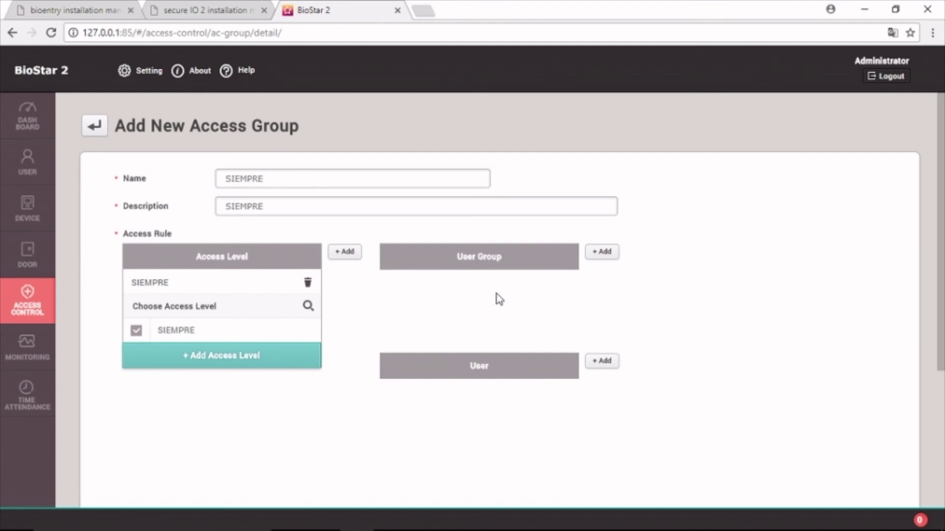
{"action": "left_click", "coordinate": [603, 361]}
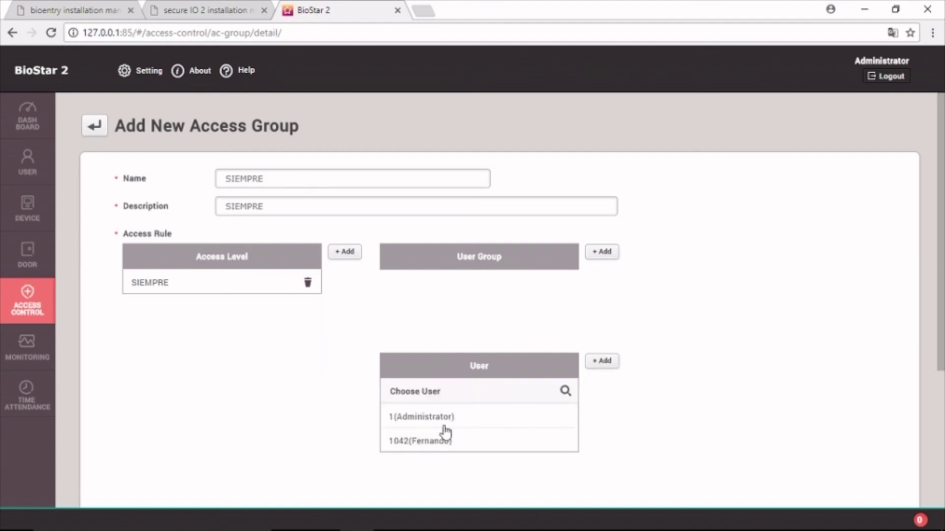
{"action": "left_click", "coordinate": [436, 442]}
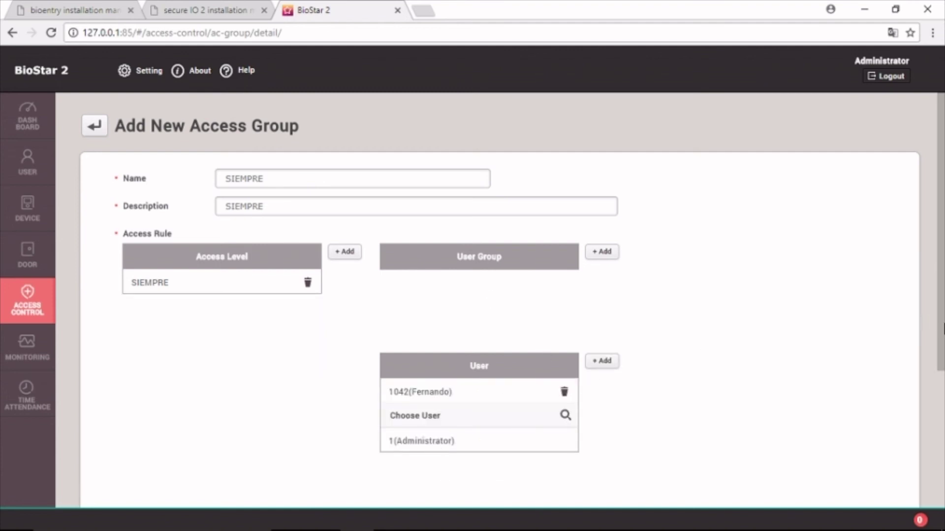
{"action": "scroll", "coordinate": [943, 330], "scroll_direction": "down", "scroll_amount": 5}
{"action": "left_click", "coordinate": [756, 470]}
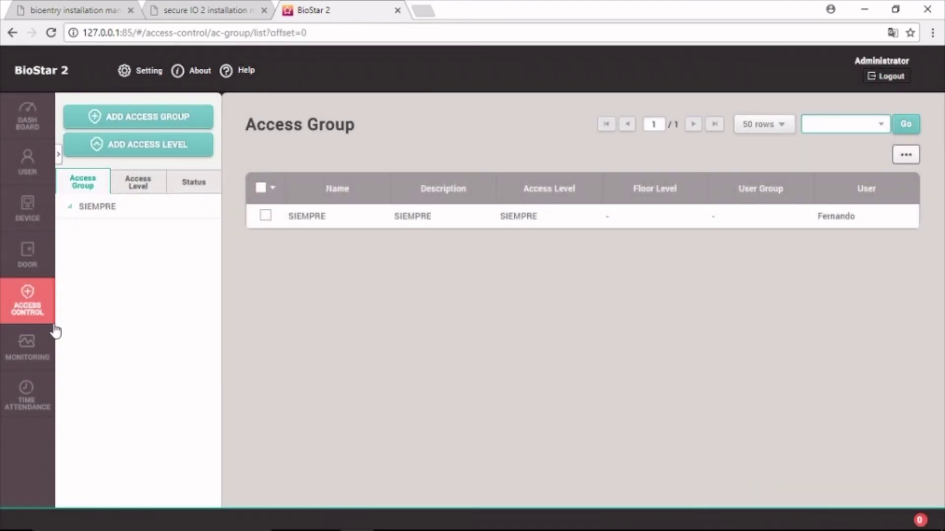
- View the monitoring event log and switch to the Camera app
{"action": "left_click", "coordinate": [35, 355]}
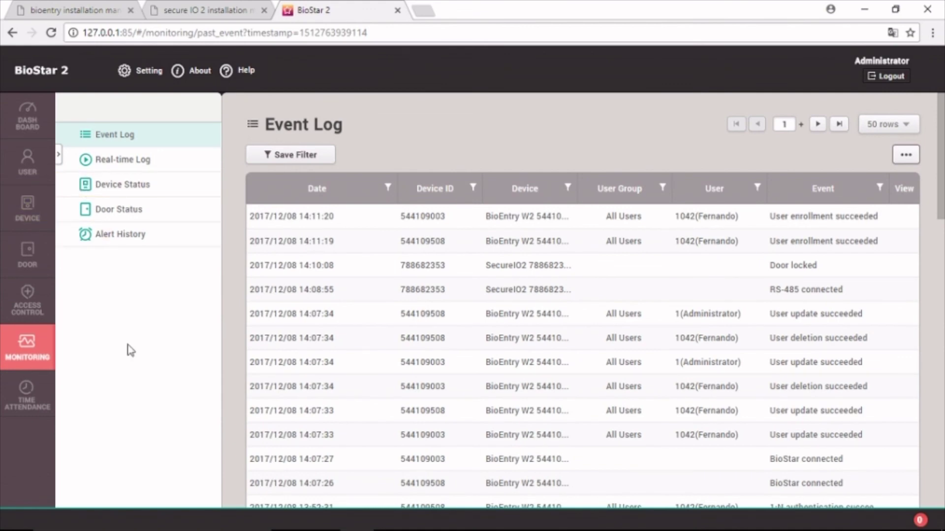
{"action": "mouse_move", "coordinate": [531, 528]}
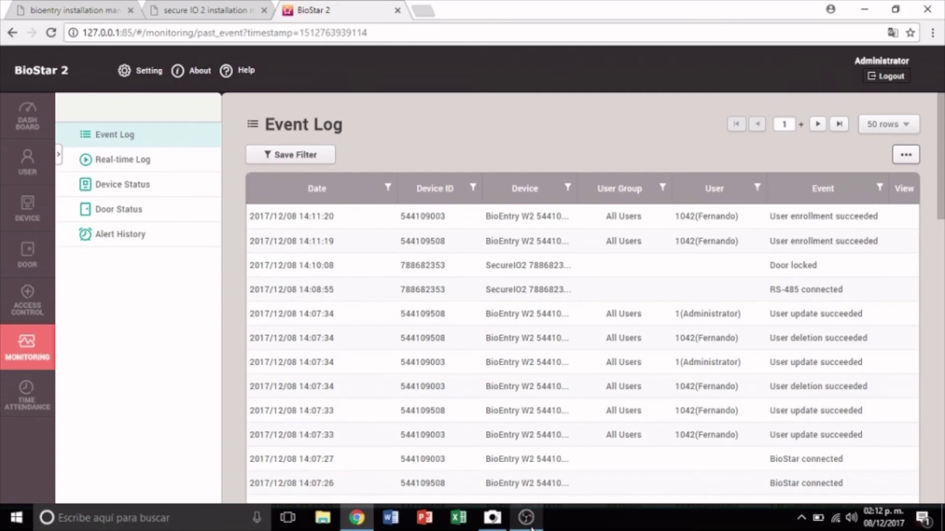
{"action": "left_click", "coordinate": [492, 517]}
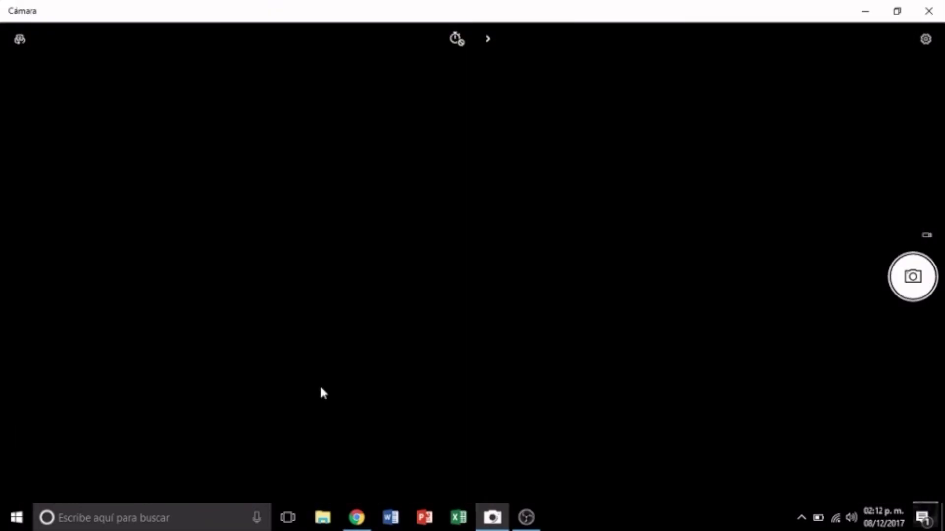